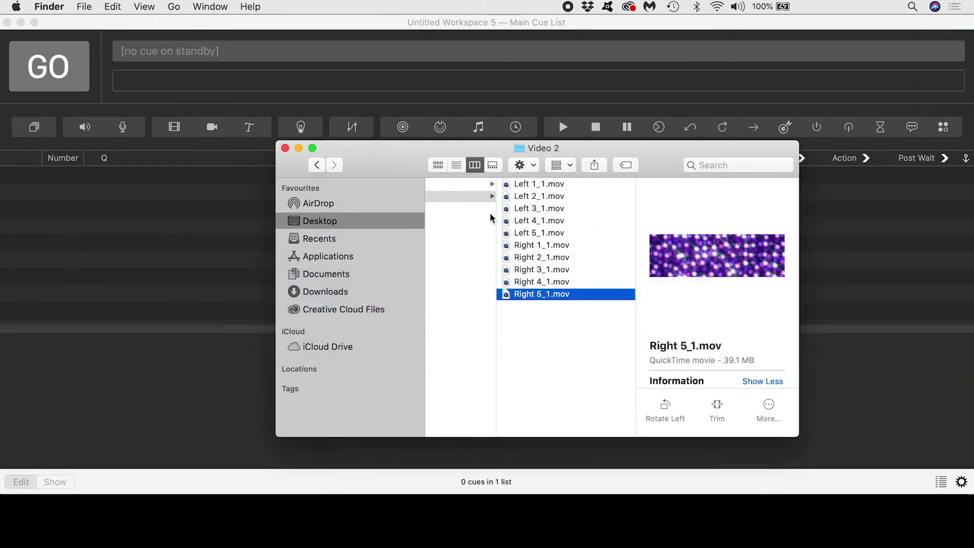
Import Mirrorball Mosaic, Mosaic_Dancefloor, Purple Sequins Ripple and Star Tunnel from the 001_Video Content folder into the QLab cue list.
scroll(490, 218, left, 5)
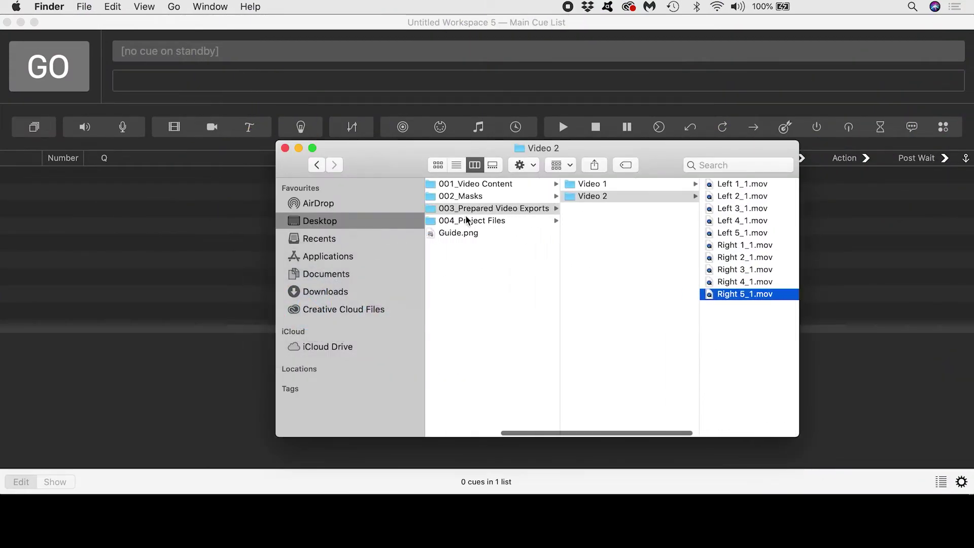
click(484, 186)
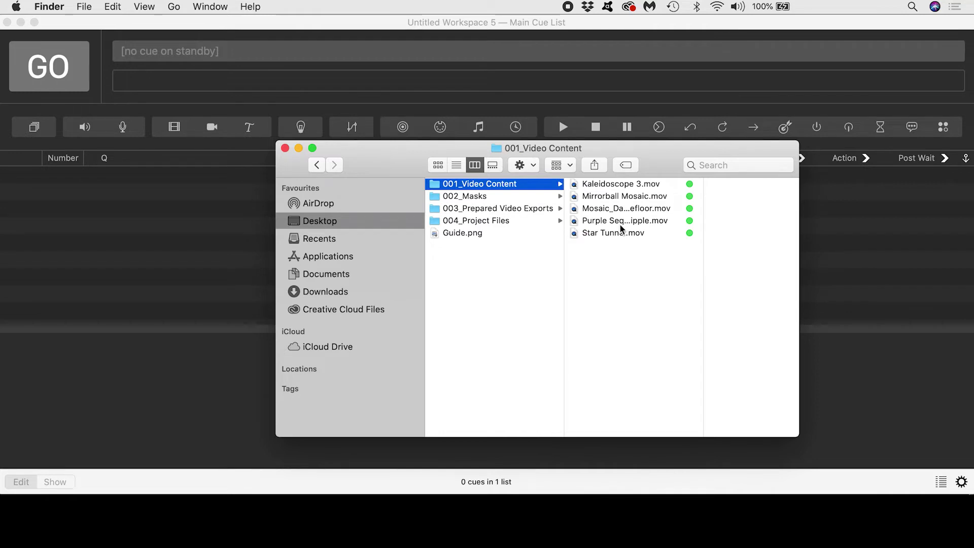
click(613, 200)
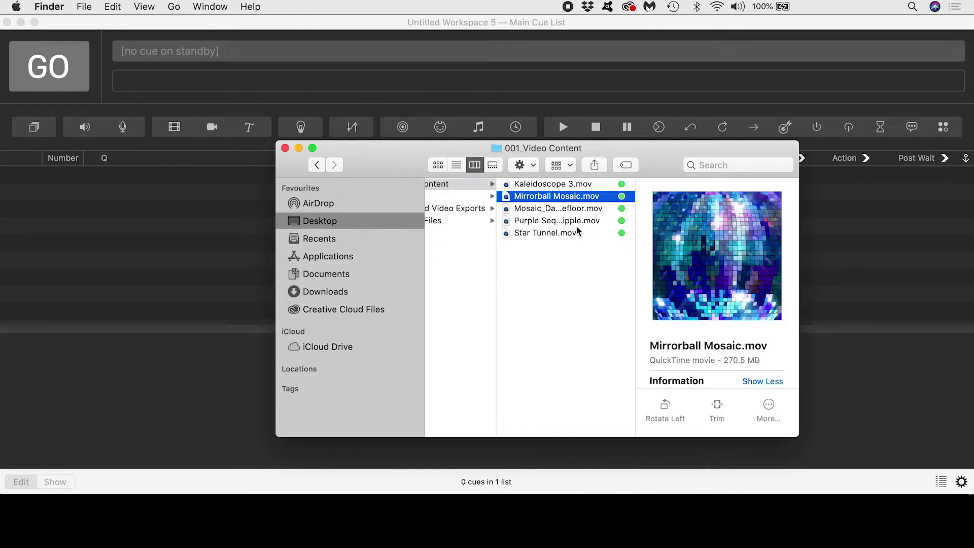
shift+click(559, 232)
drag(535, 199, 159, 236)
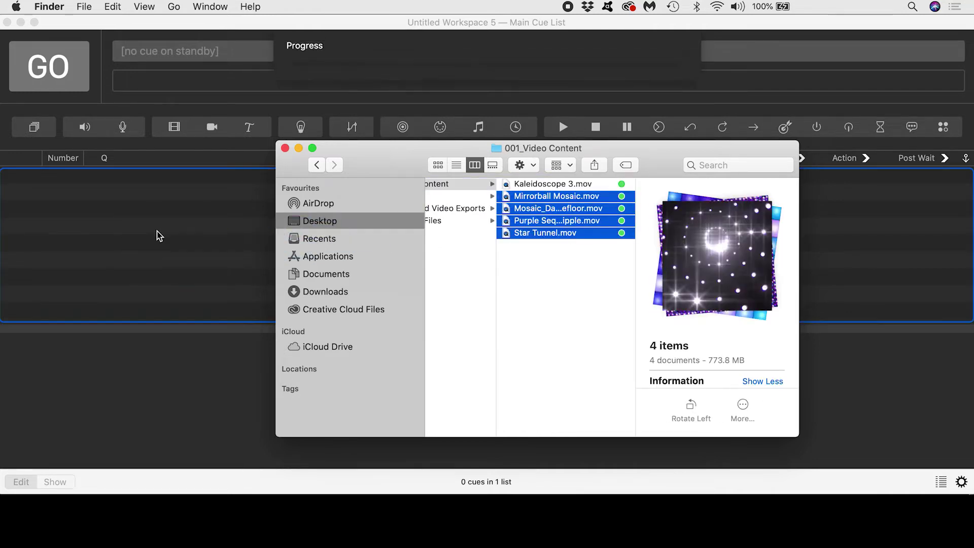
click(158, 246)
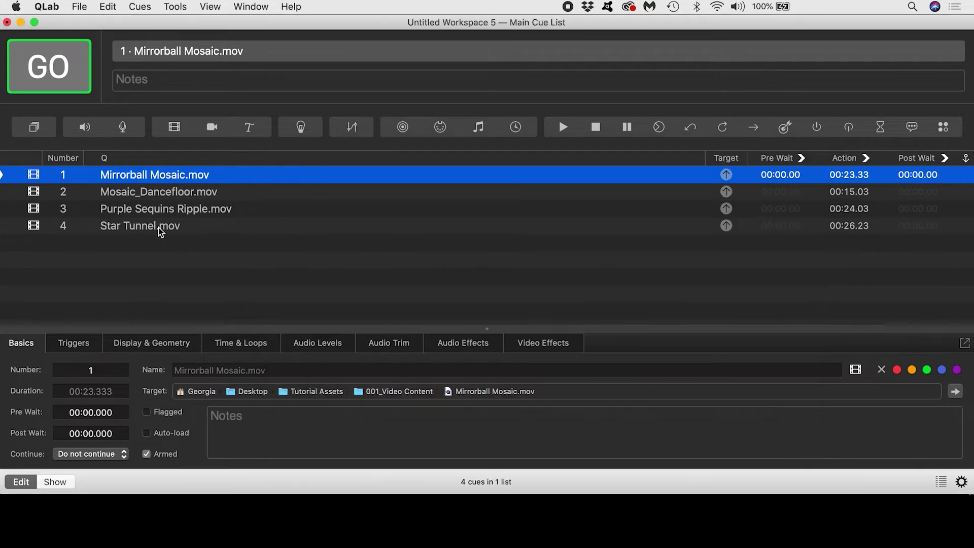
Set the continue mode of all four video cues to Auto-follow.
shift+click(160, 231)
click(104, 455)
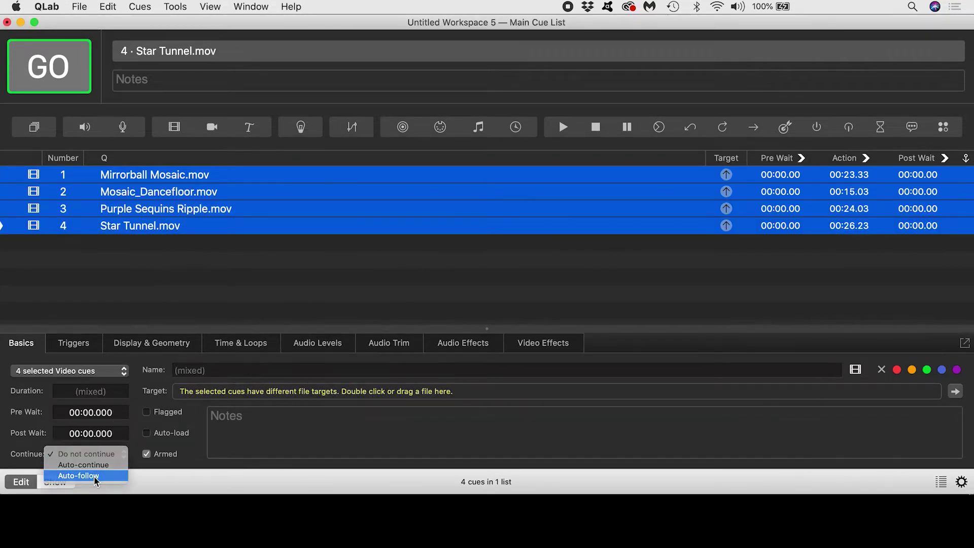
click(96, 475)
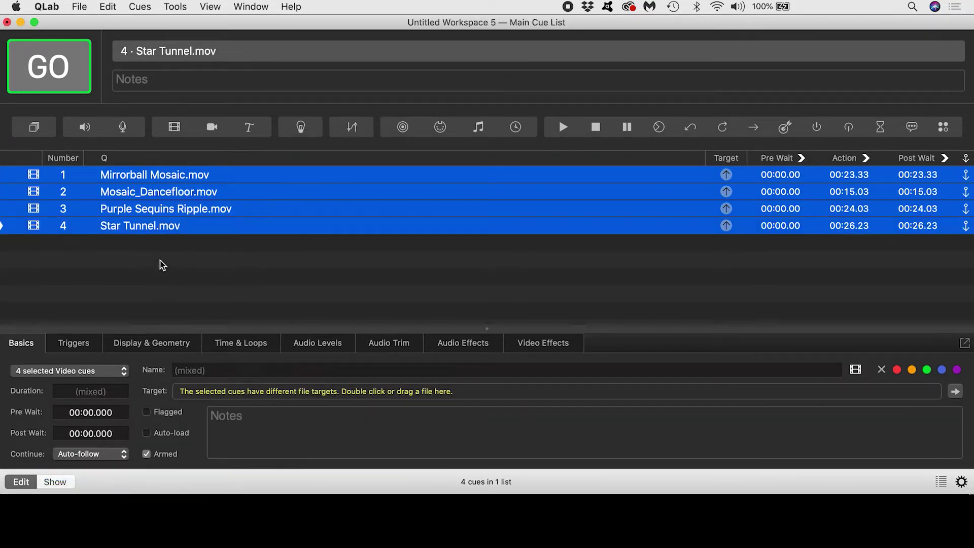
click(161, 259)
Switch to Finder and add Guide.png from the assets folder as a cue above Mirrorball Mosaic.mov.
key(super+Tab)
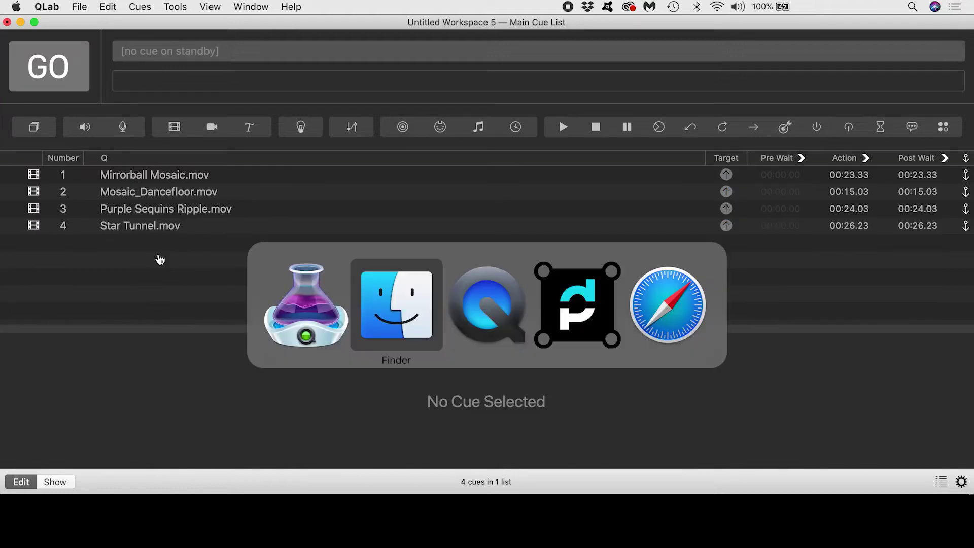
scroll(498, 190, left, 5)
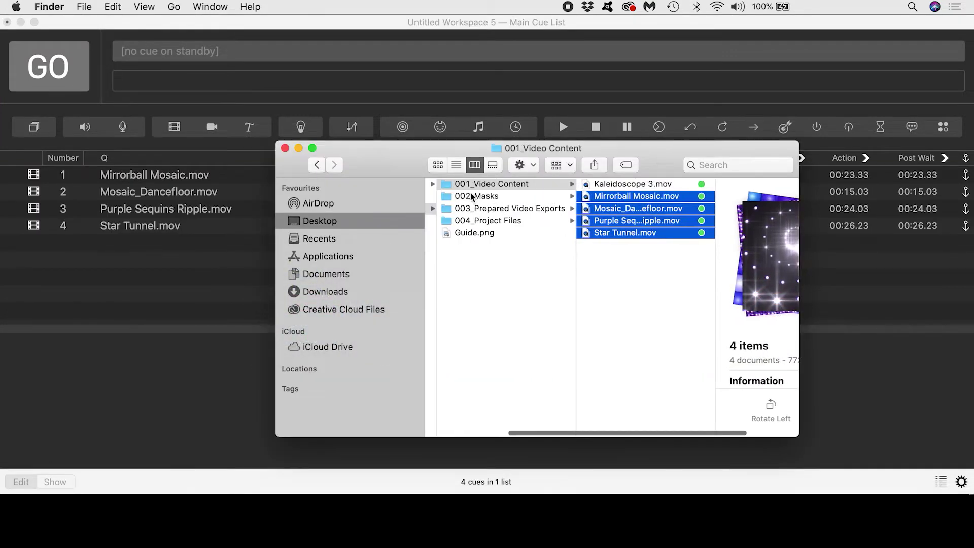
click(510, 234)
drag(510, 236, 184, 173)
click(183, 173)
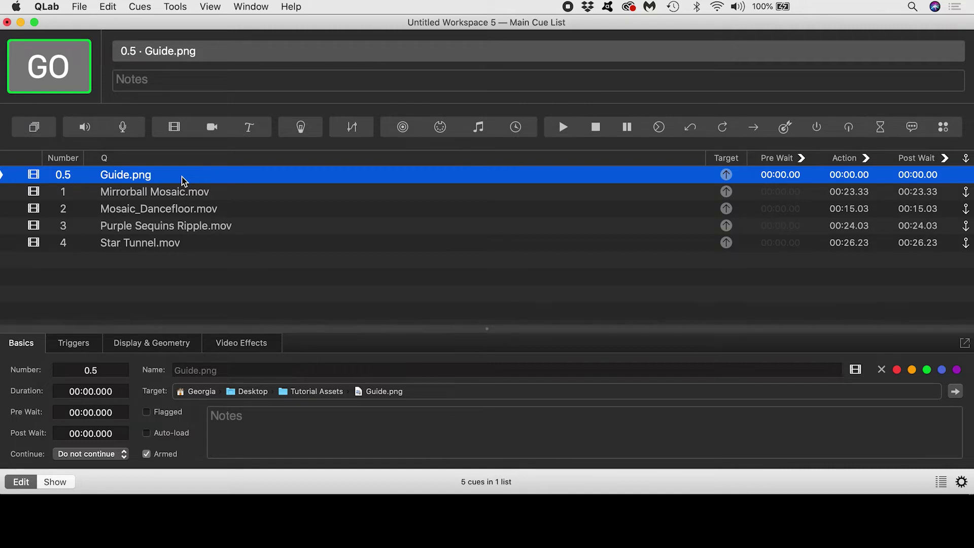
Add a Start cue at the end of the cue list that targets cue 1.
click(158, 268)
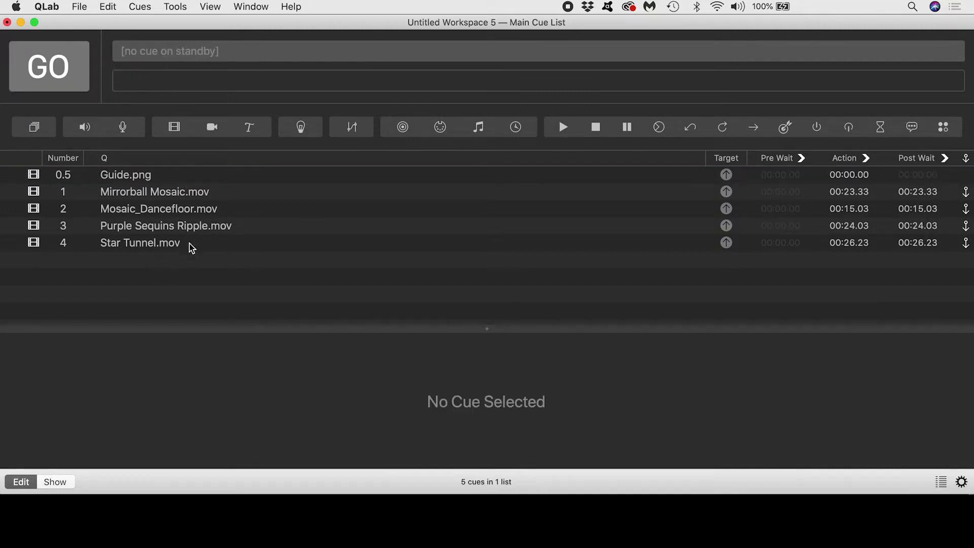
click(564, 128)
click(188, 392)
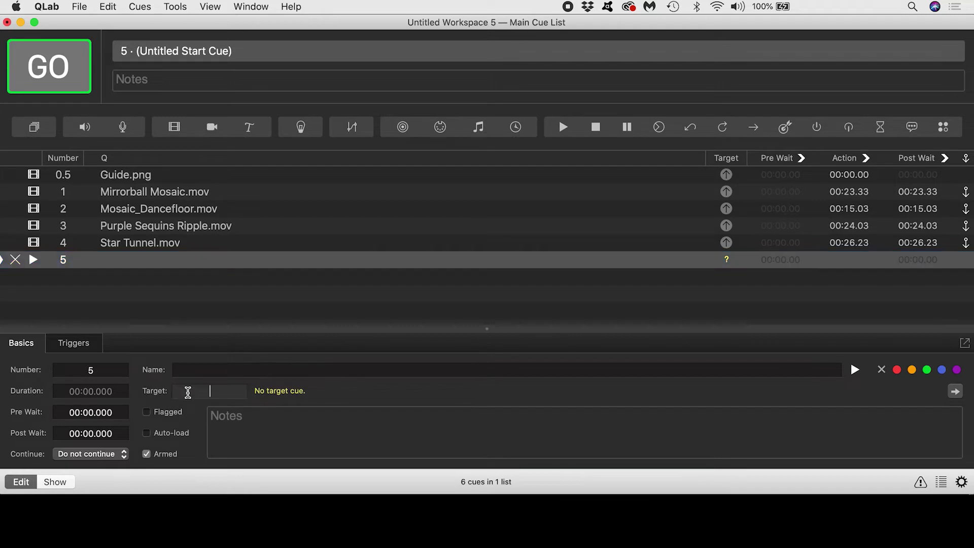
text(1)
key(Return)
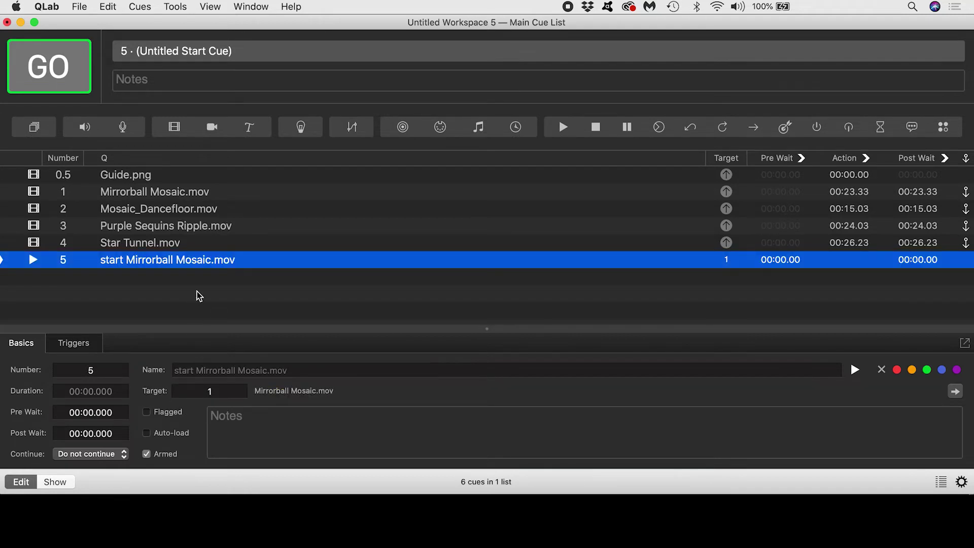
click(216, 290)
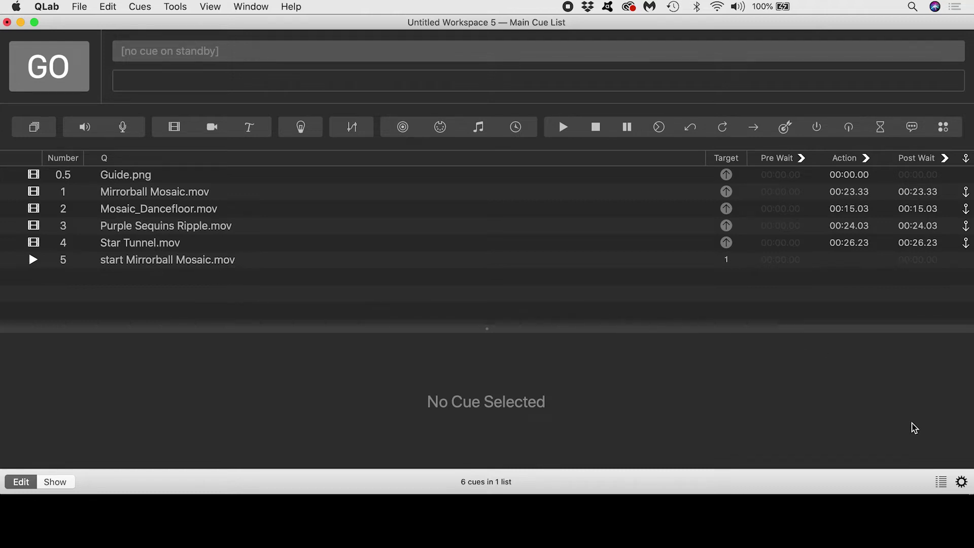
Create a new empty video surface in the workspace's video settings and name it Syphon.
click(963, 482)
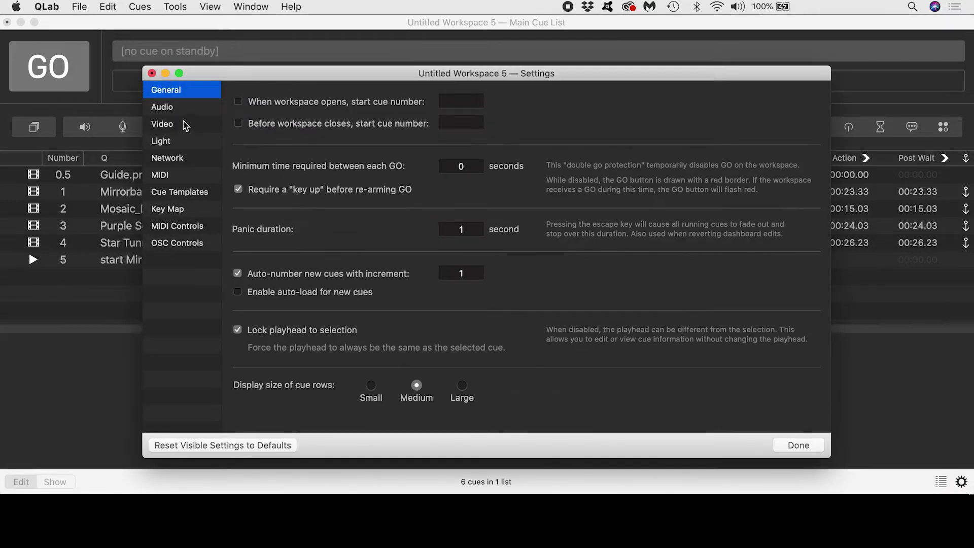
click(170, 127)
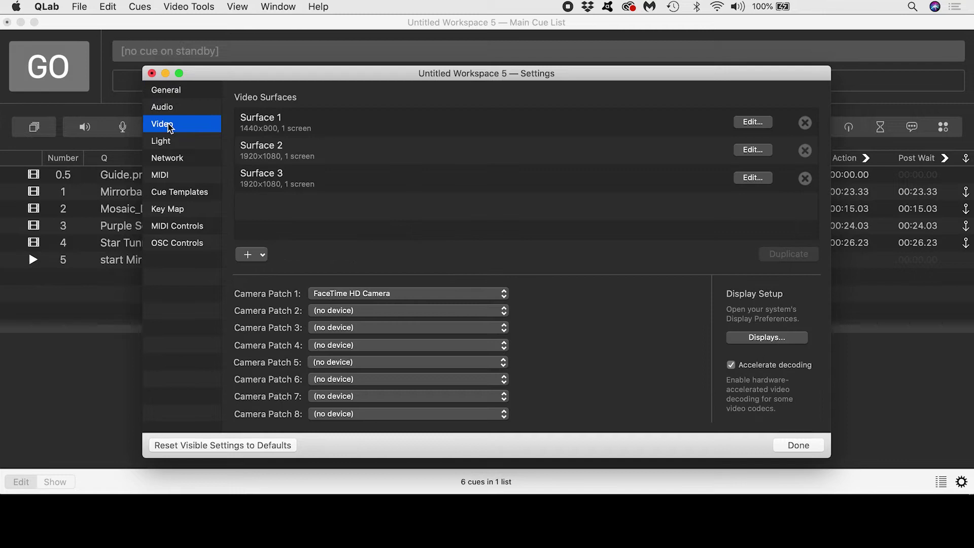
click(263, 255)
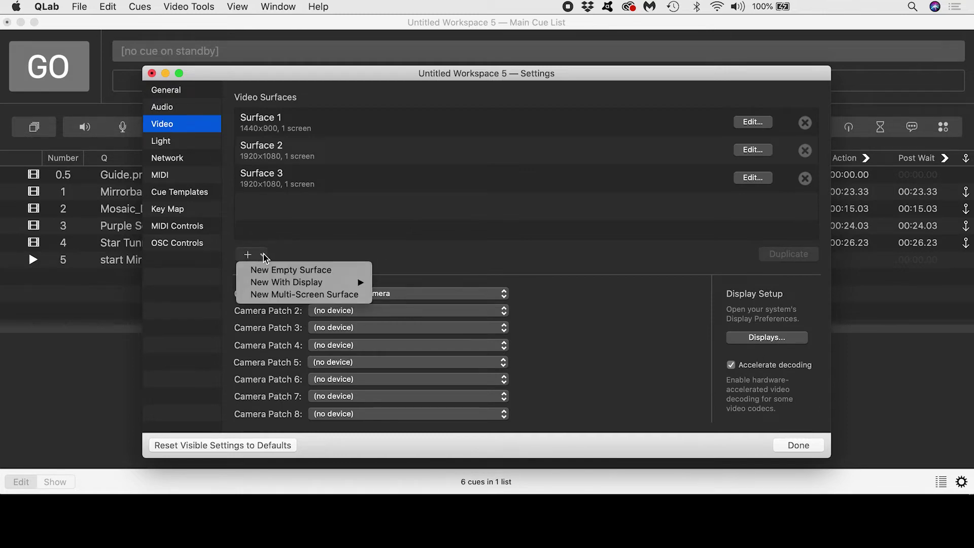
click(282, 270)
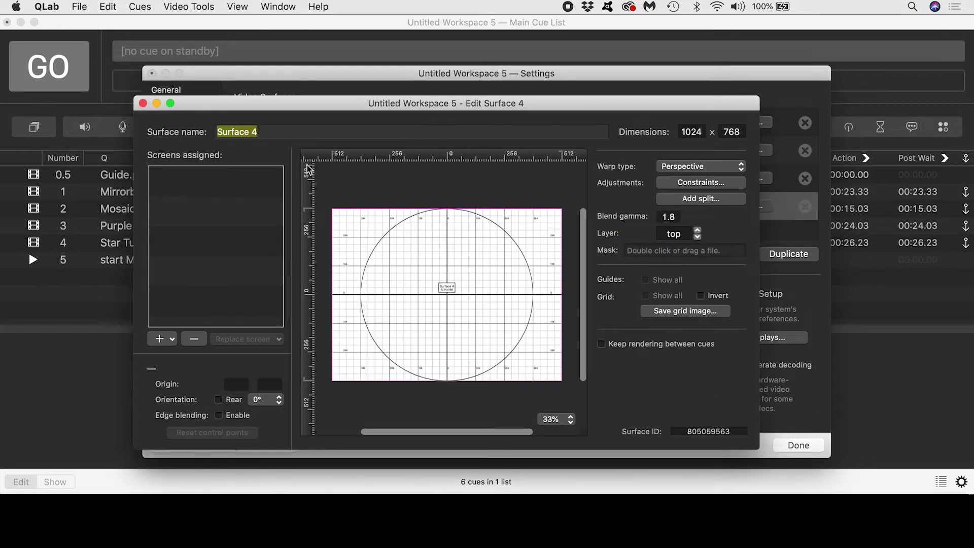
text(Syphon)
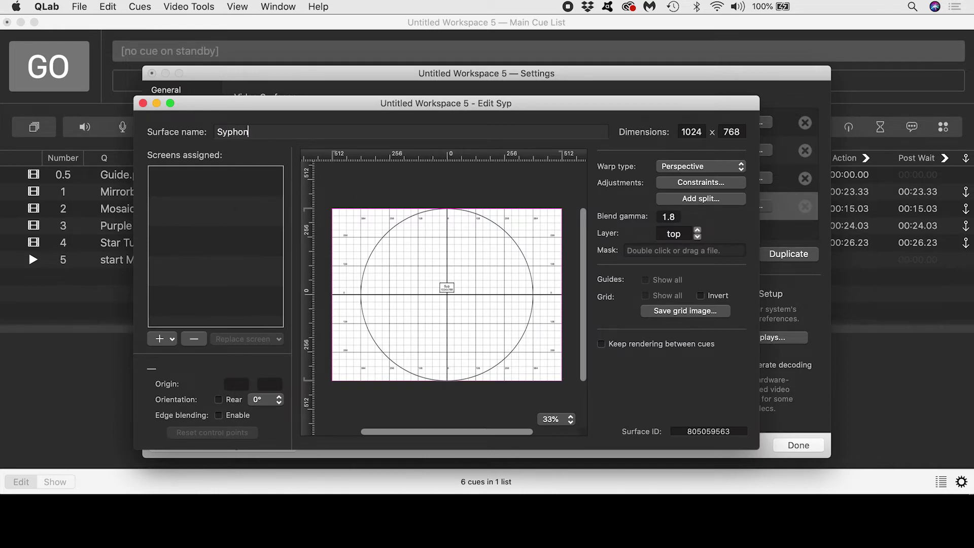
Set the Syphon surface's dimensions to 1080 x 1080.
click(695, 132)
text(1080)
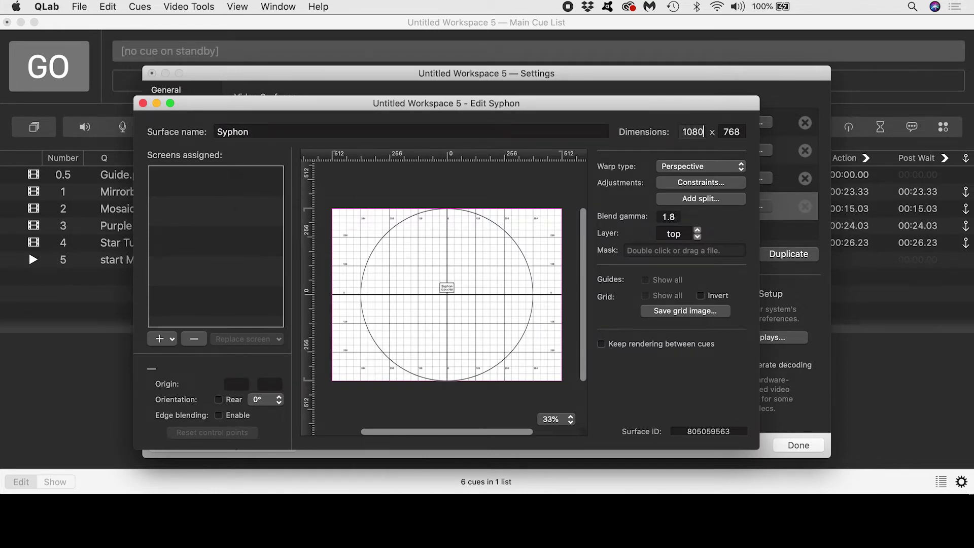
key(Tab)
text(1080)
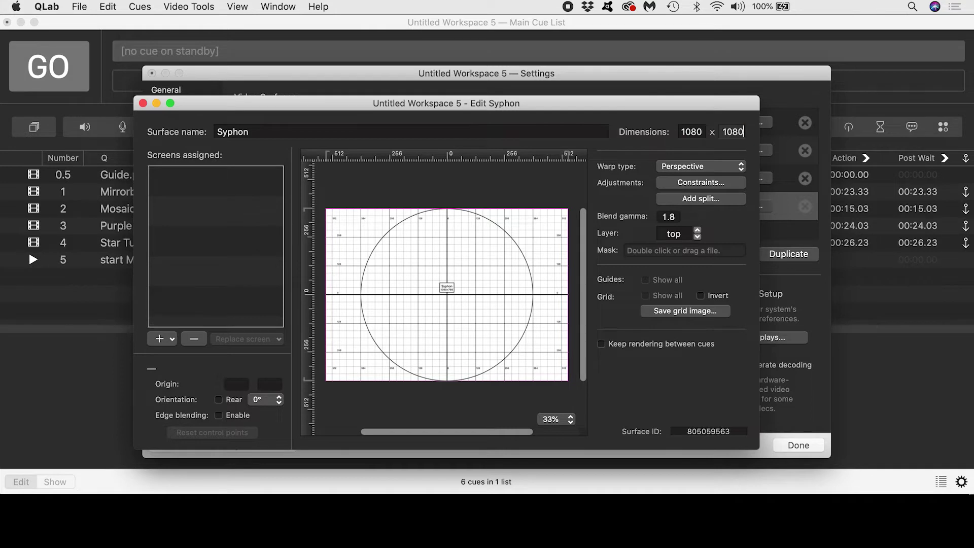
key(Return)
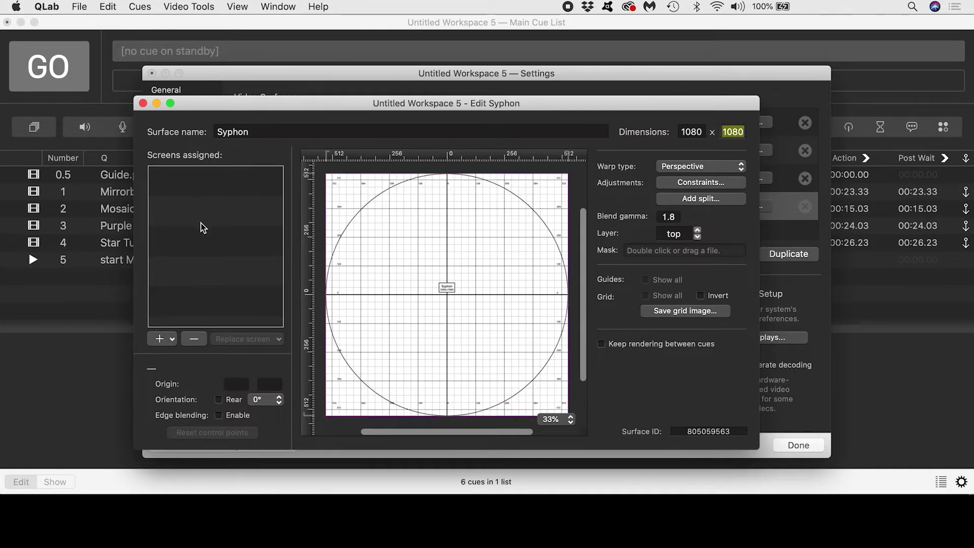
Assign the Syphon output as the surface's screen, and close the surface editor and workspace settings.
click(173, 338)
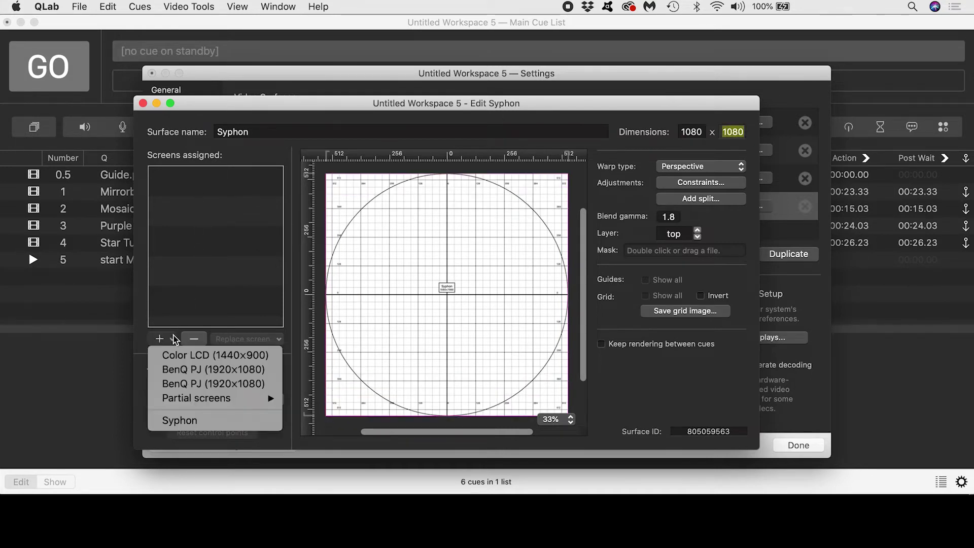
click(179, 421)
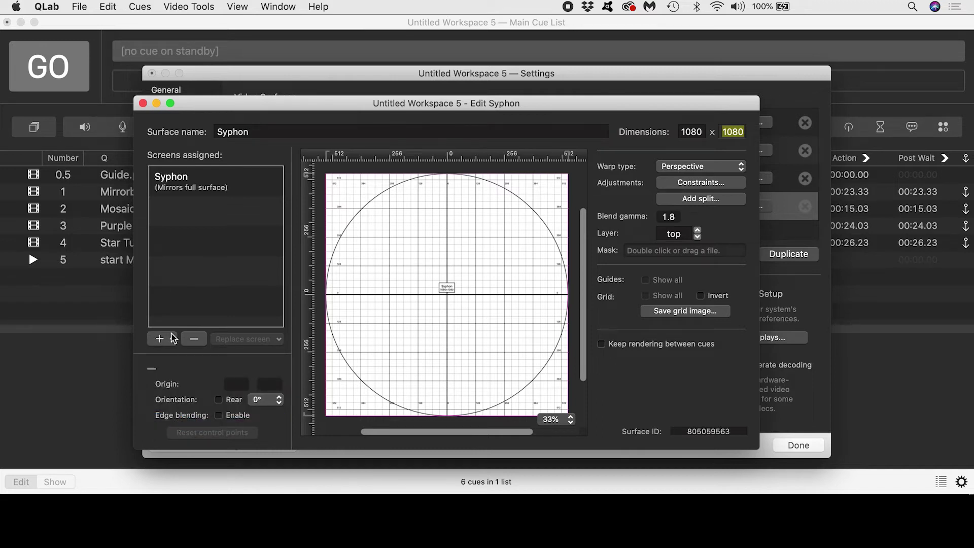
click(143, 104)
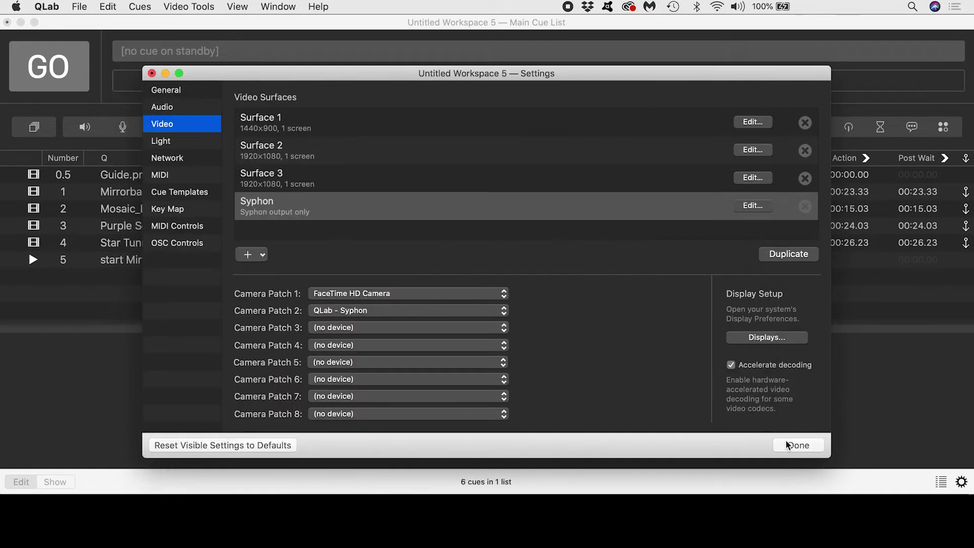
click(798, 445)
Assign the Syphon video surface to all cues from Guide.png through Star Tunnel.mov.
click(133, 177)
shift+click(129, 242)
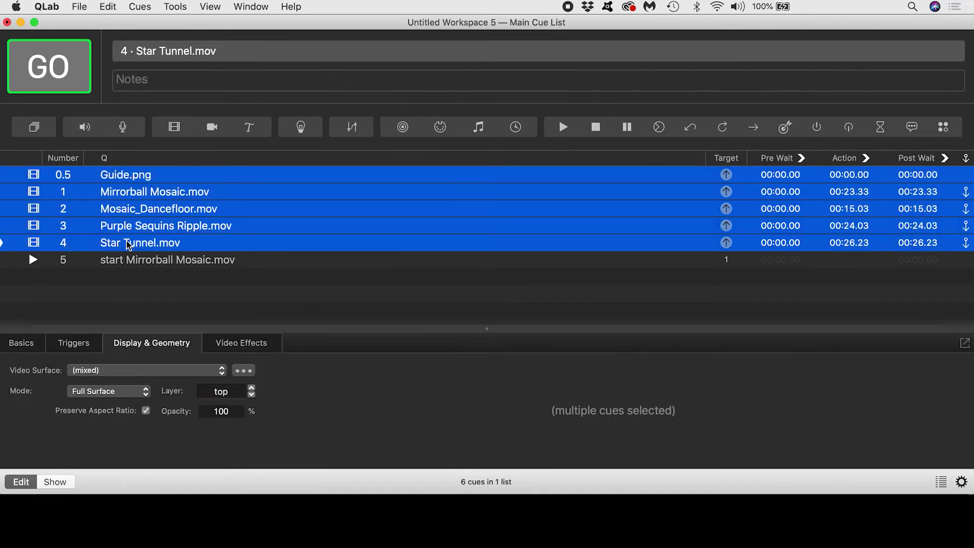
click(105, 366)
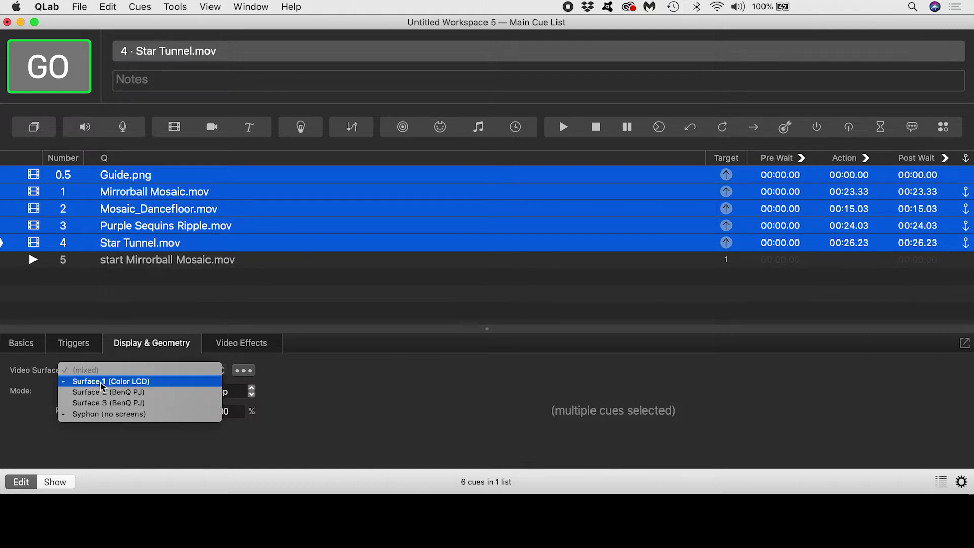
click(97, 413)
click(156, 291)
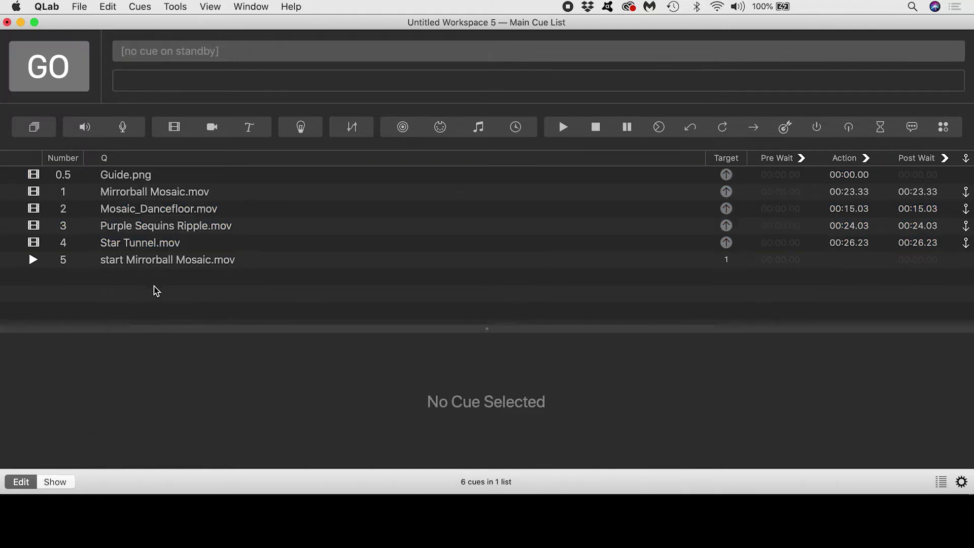
Run the Guide.png cue to send the guide image to the Syphon output.
click(123, 177)
key(space)
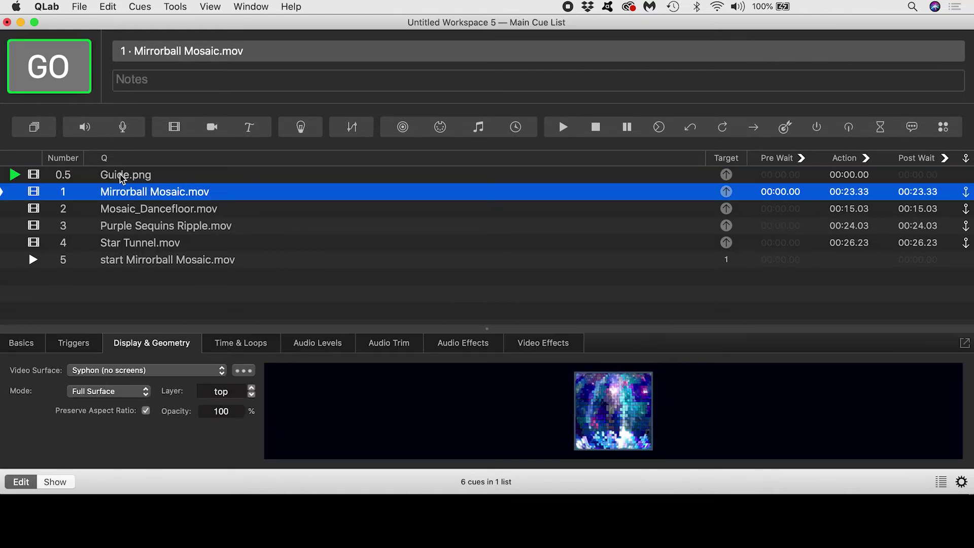
Switch to MadMapper and add a quad that uses the QLab Syphon source as its media.
key(super+Tab)
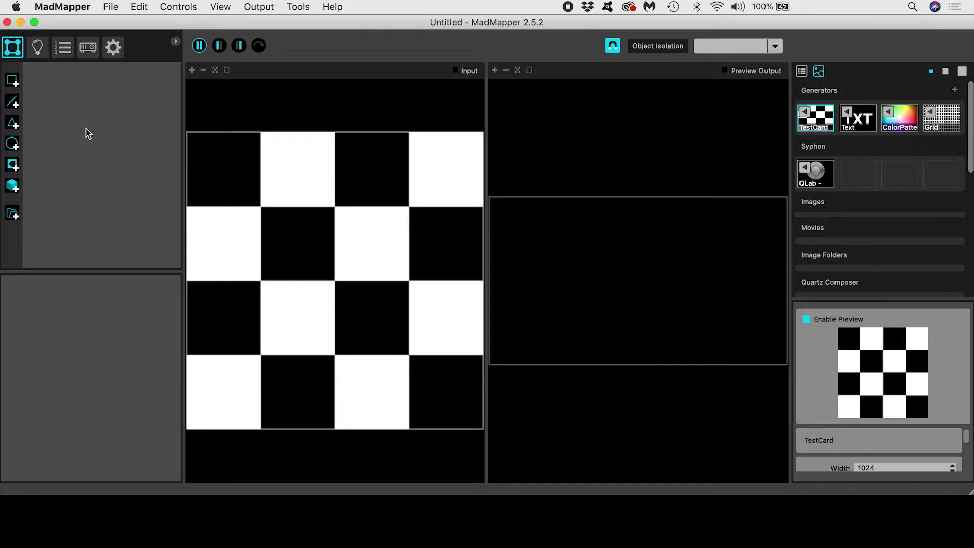
click(12, 81)
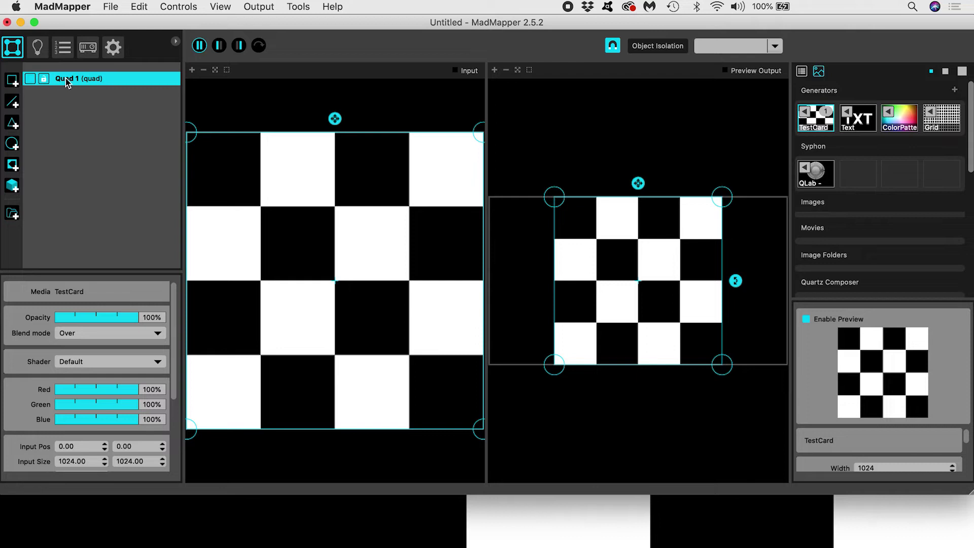
click(820, 178)
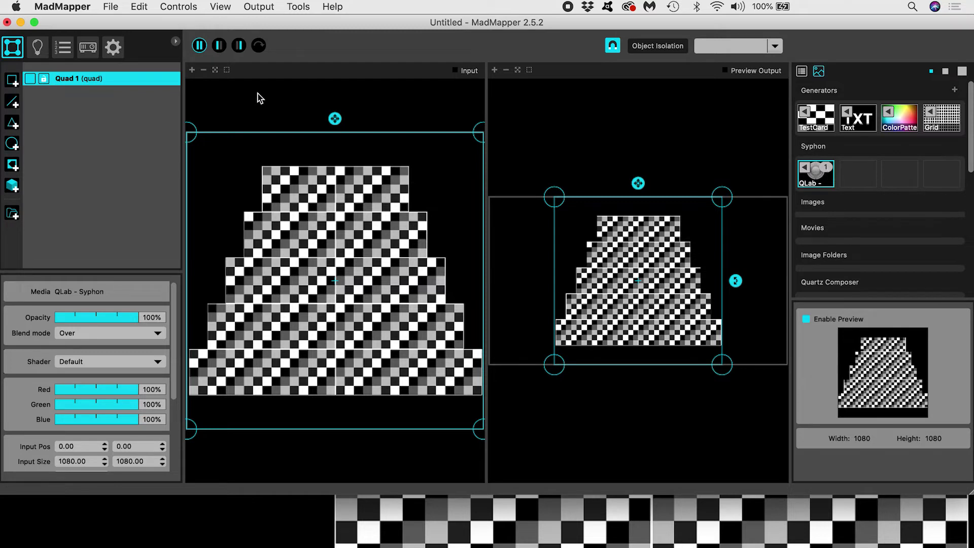
Maximize the input view and fit the quad's input area to the left half of the guide's topmost tier.
click(220, 46)
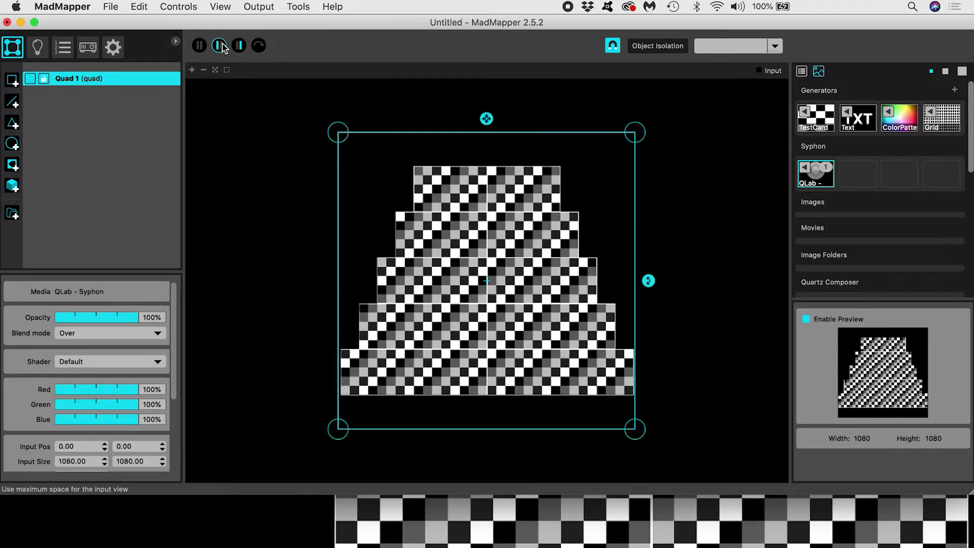
drag(339, 133, 421, 170)
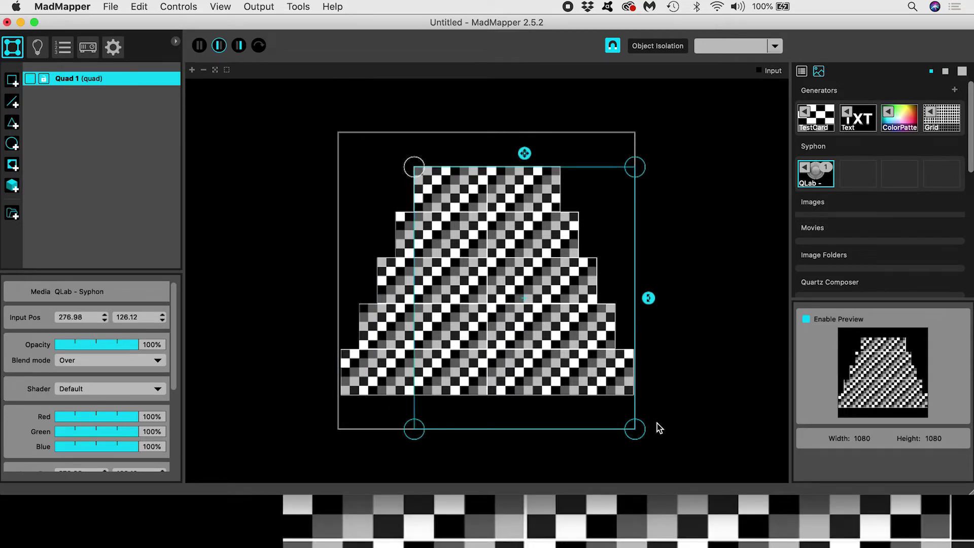
drag(637, 430, 487, 219)
scroll(491, 208, up, 5)
scroll(491, 209, up, 2)
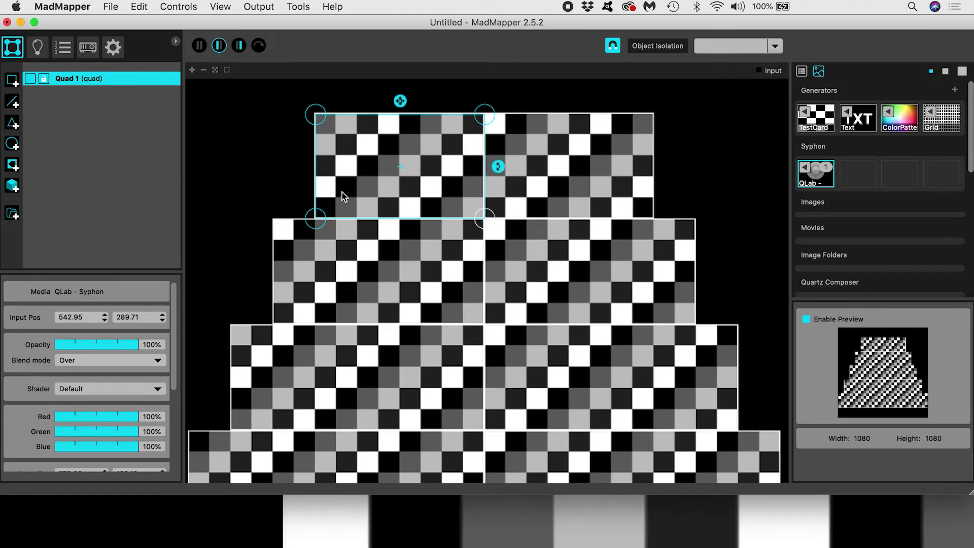
Rename Quad 1 as Left 1.
double_click(63, 79)
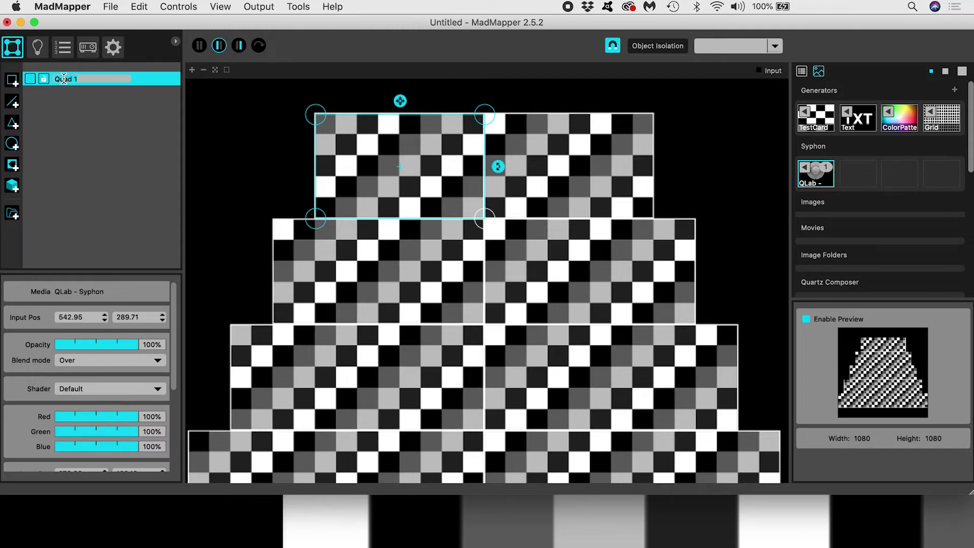
text(Left)
key(Return)
Duplicate Left 1 and fit the copy's input area to the left half of the guide's second tier.
key(super+d)
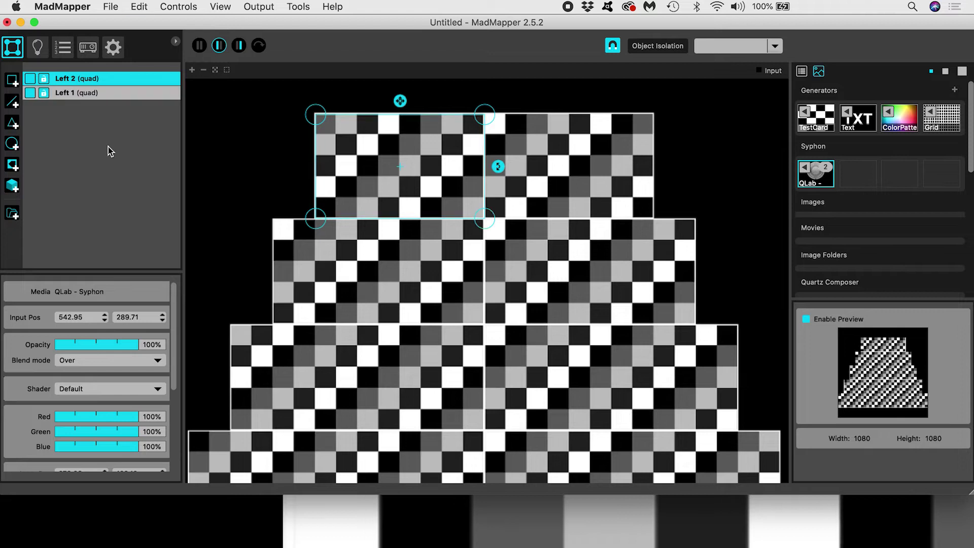
drag(359, 162, 361, 267)
drag(316, 219, 273, 219)
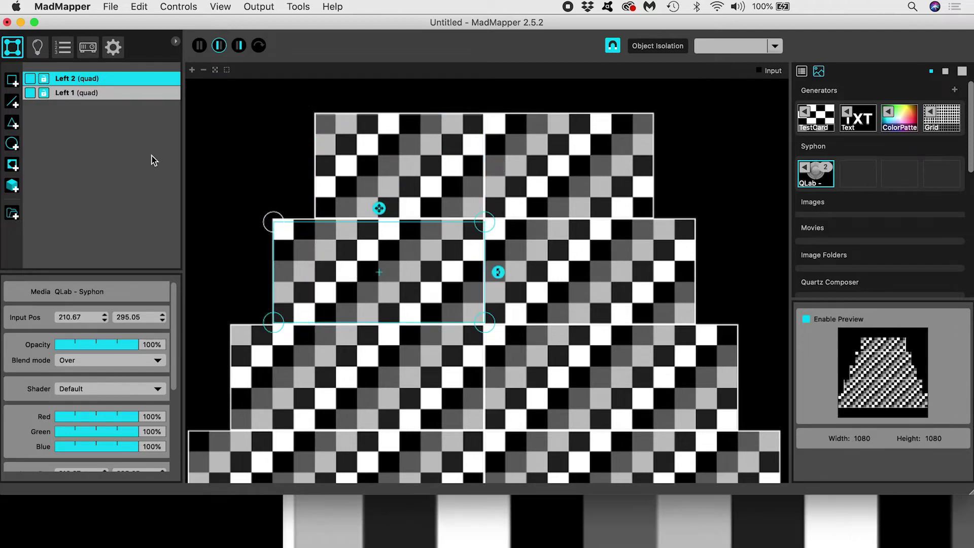
Duplicate Left 2 and fit the copy's input area to the left half of the third tier.
key(super+d)
drag(437, 267, 438, 364)
drag(483, 425, 484, 432)
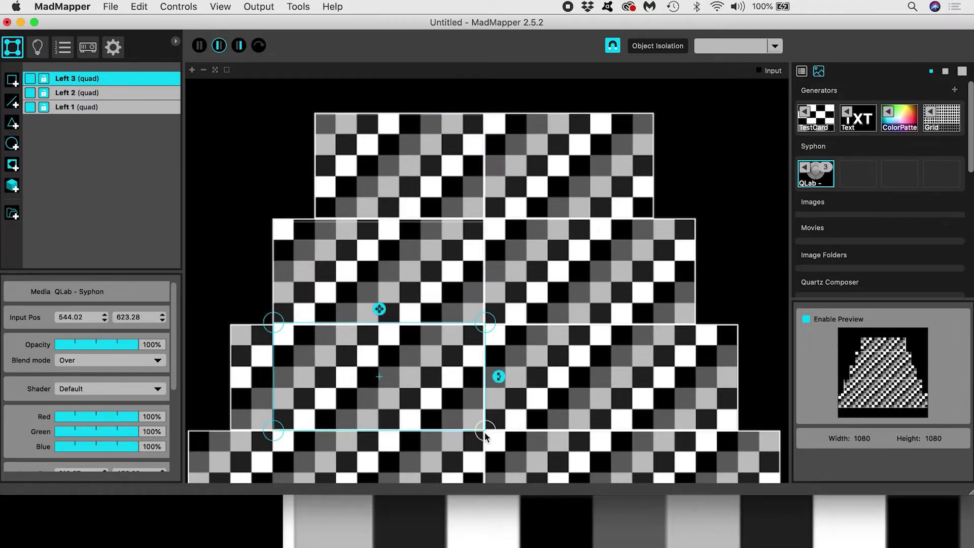
drag(272, 325, 231, 325)
Duplicate Left 3 and fit the copy's input area to the left half of the fourth tier.
scroll(294, 342, down, 5)
scroll(295, 342, left, 3)
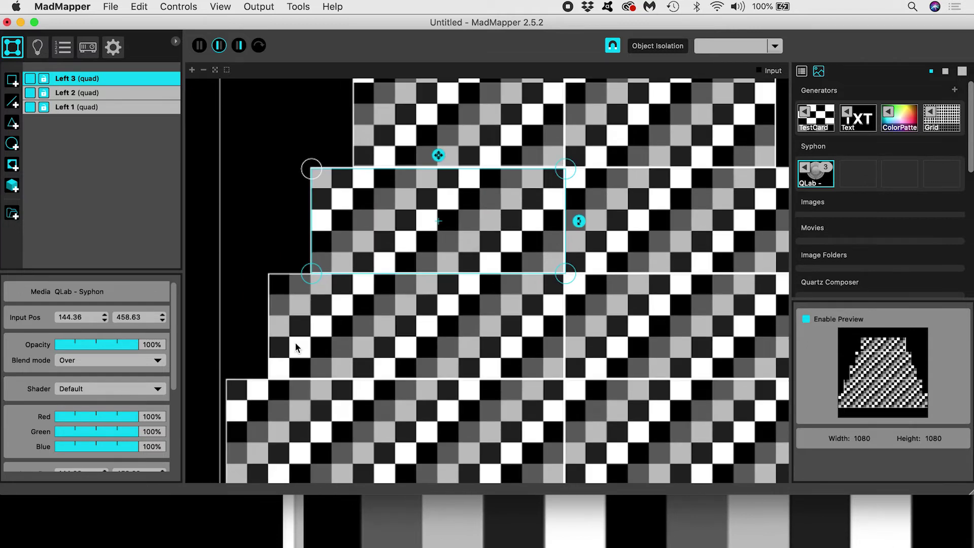
key(super+d)
drag(513, 218, 512, 321)
drag(312, 325, 269, 326)
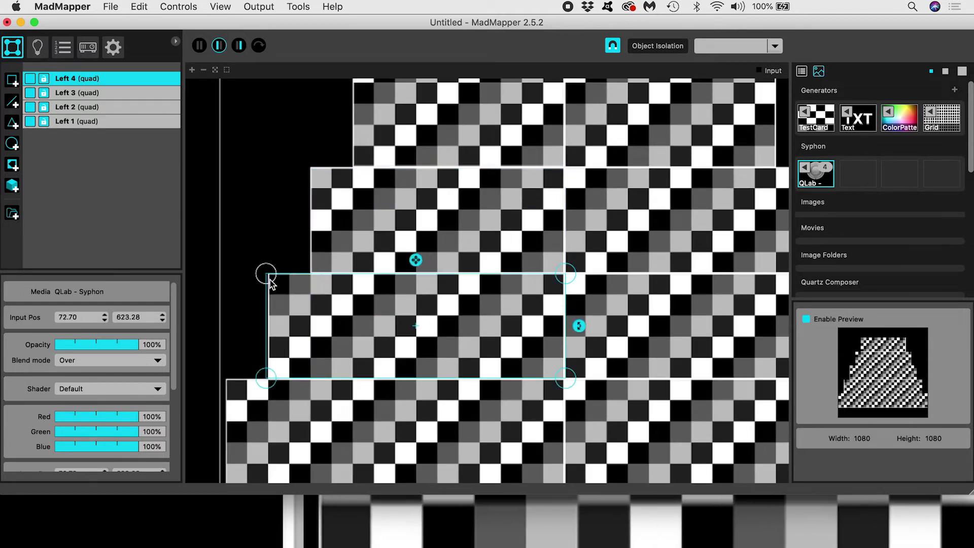
Duplicate Left 4 and fit the copy's input area to the left half of the lowest tier.
scroll(342, 310, down, 5)
scroll(342, 311, left, 2)
key(super+d)
drag(544, 227, 534, 330)
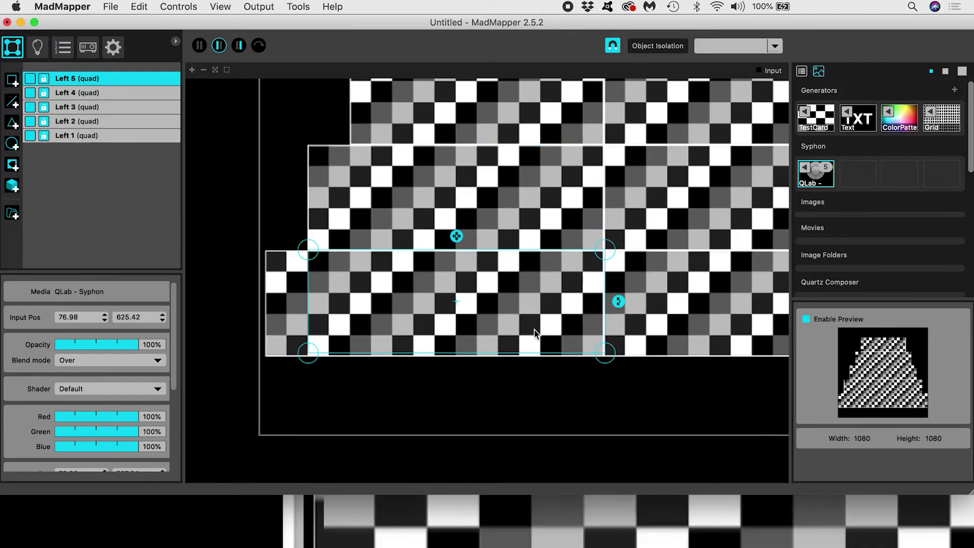
drag(287, 359, 265, 357)
Duplicate all five left quads and move the copies together to the right side of the guide's center line.
scroll(368, 330, down, 5)
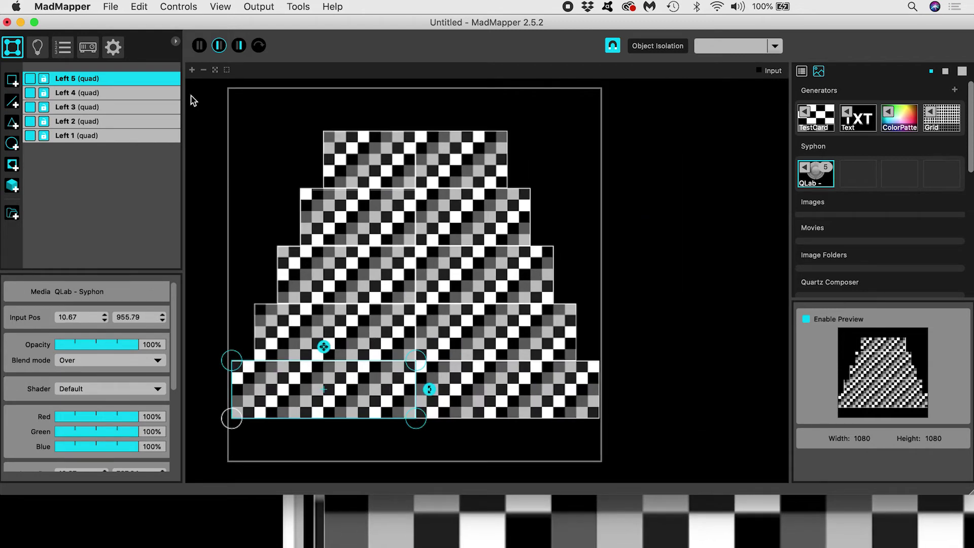
click(77, 138)
key(super+a)
key(super+d)
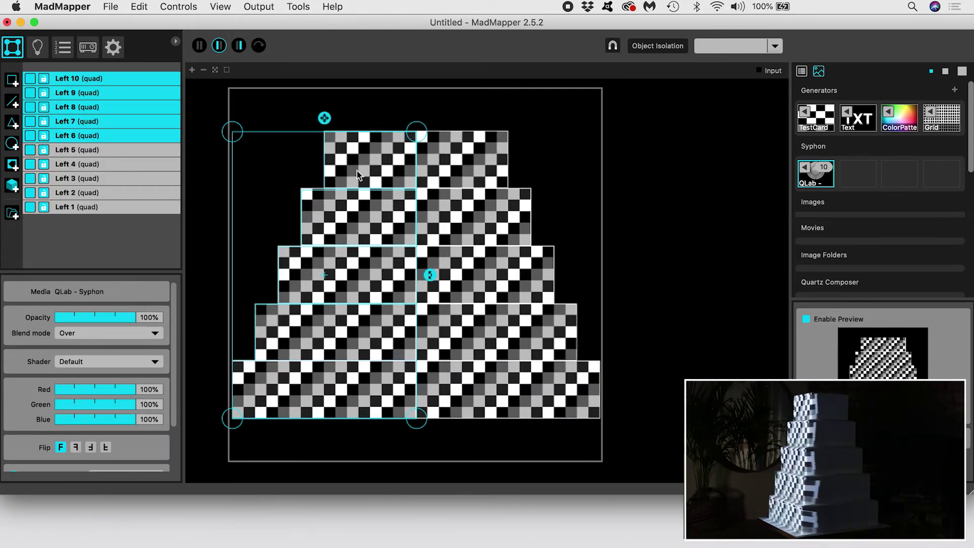
drag(357, 171, 541, 171)
Align the Left 6 quad with the right half of the topmost tier and rename it Right 1.
click(67, 138)
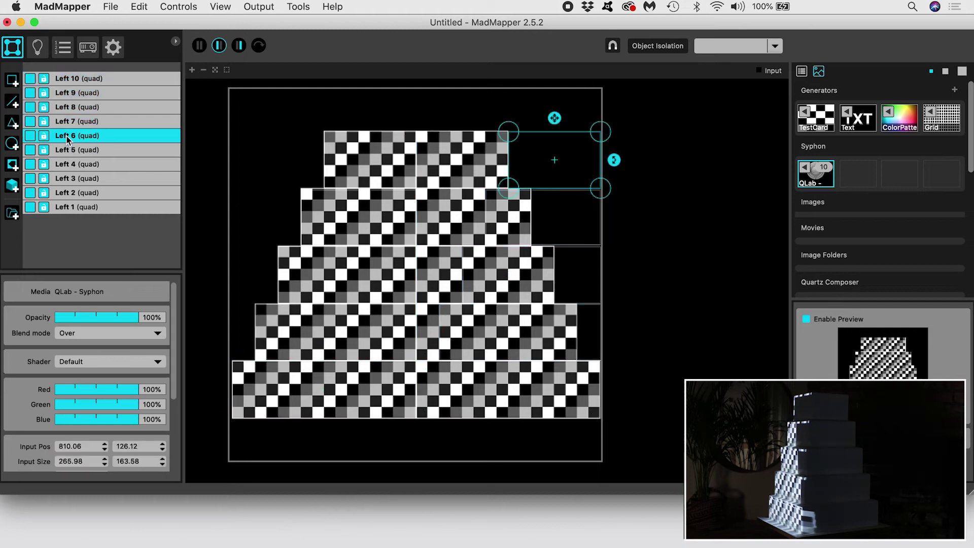
drag(545, 161, 453, 161)
double_click(66, 136)
text(Right 1)
key(Return)
Align the Left 7 quad with the right half of the second tier and rename it Right 2.
drag(564, 221, 496, 221)
drag(531, 190, 531, 188)
double_click(66, 121)
text(Right 2)
key(Return)
Align the Left 8 quad with the right half of the third tier and rename it Right 3.
drag(562, 280, 514, 280)
double_click(65, 108)
text(Right 3)
key(Return)
Align the Left 9 quad with the right half of the fourth tier as Right 4, and rename the lowest tier's right quad Right 5.
drag(566, 332, 544, 333)
double_click(64, 94)
text(Right 4)
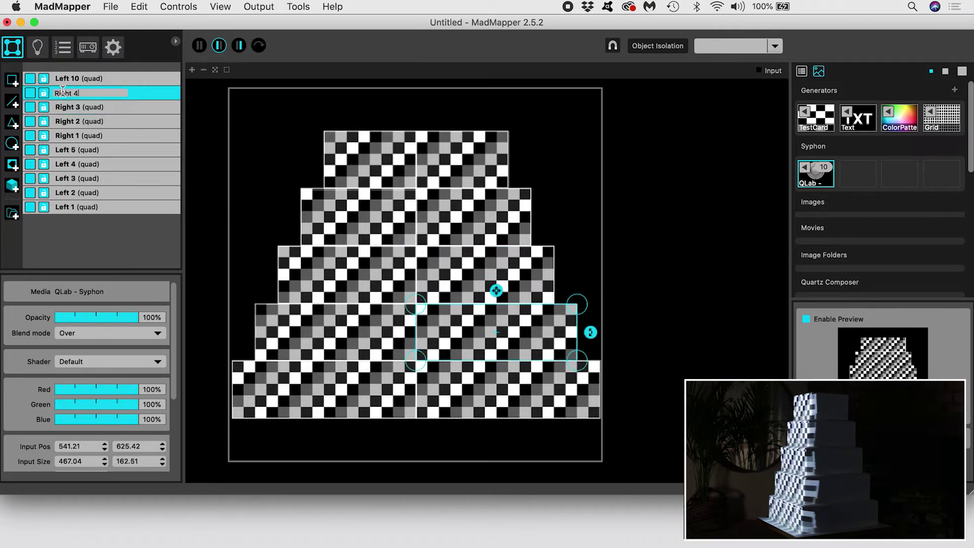
key(Return)
click(578, 386)
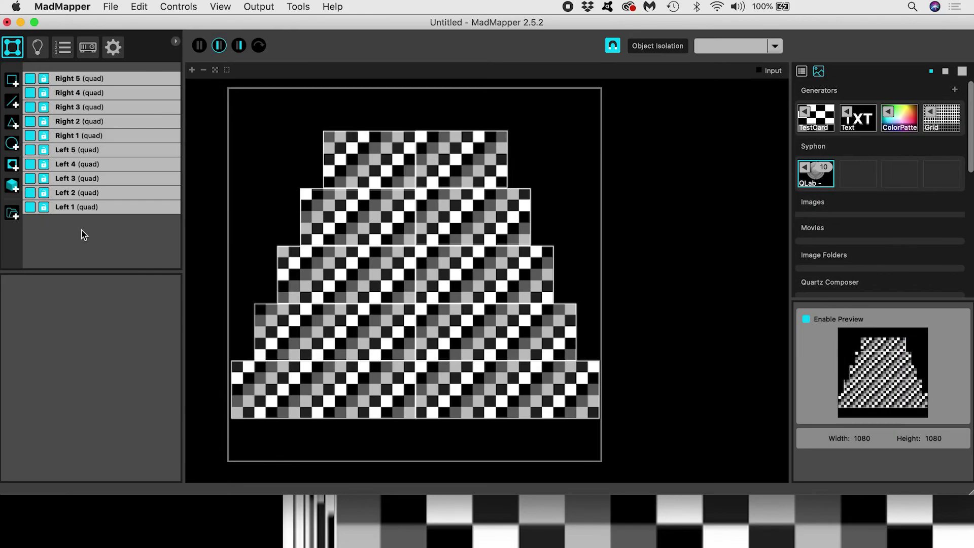
click(121, 121)
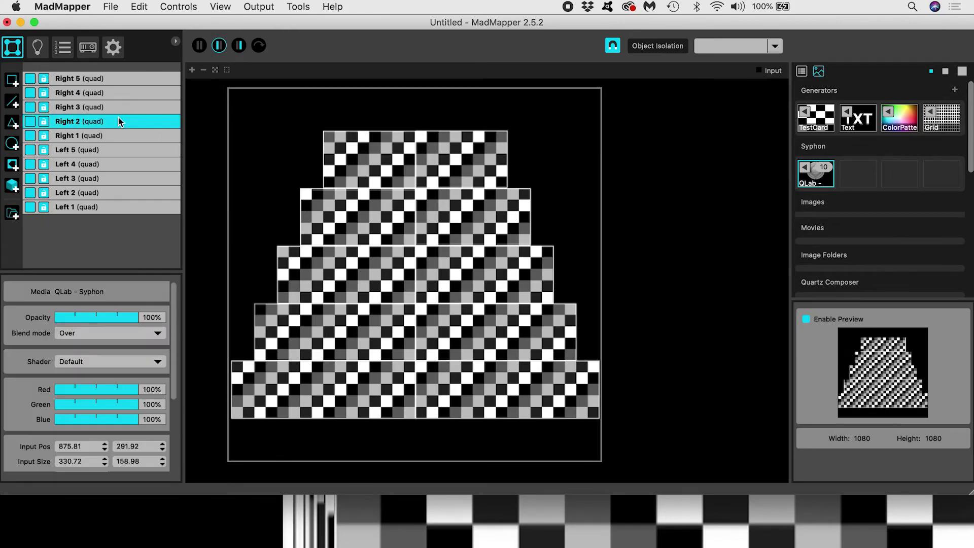
click(101, 163)
click(93, 79)
click(114, 233)
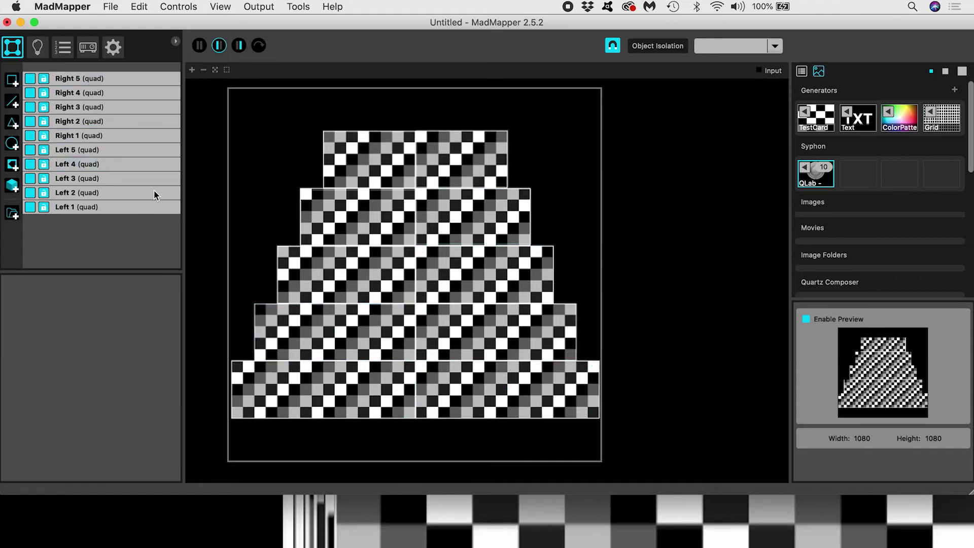
Maximize the preview output view and add a second projector output.
click(238, 48)
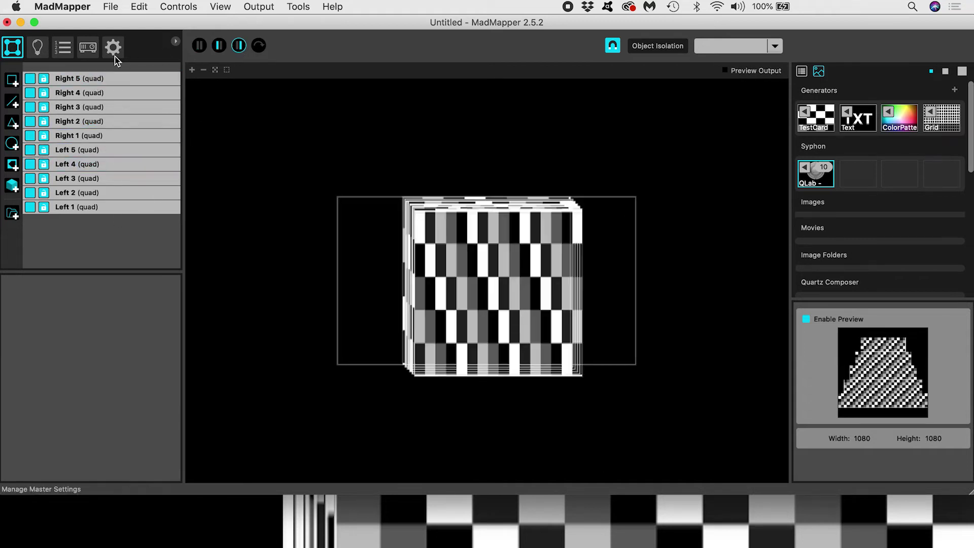
click(84, 55)
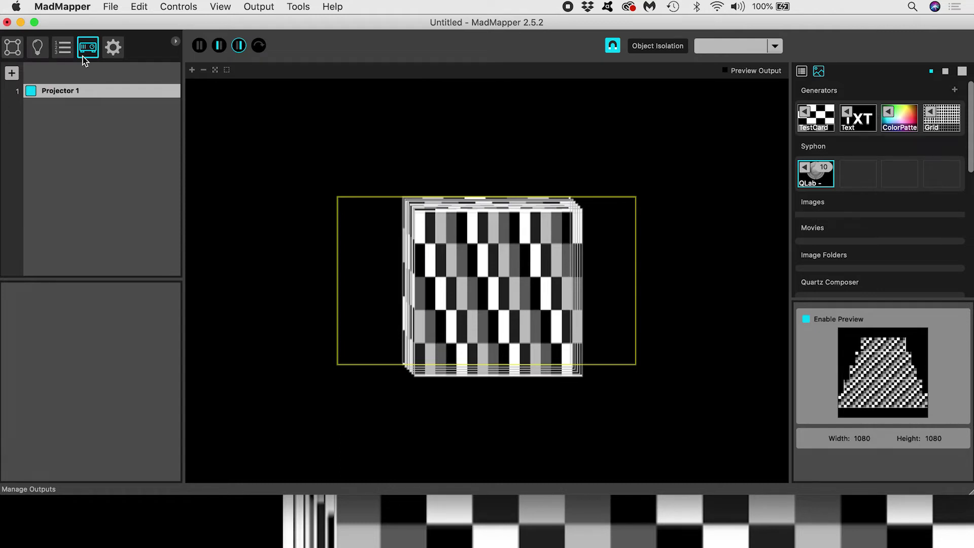
click(12, 74)
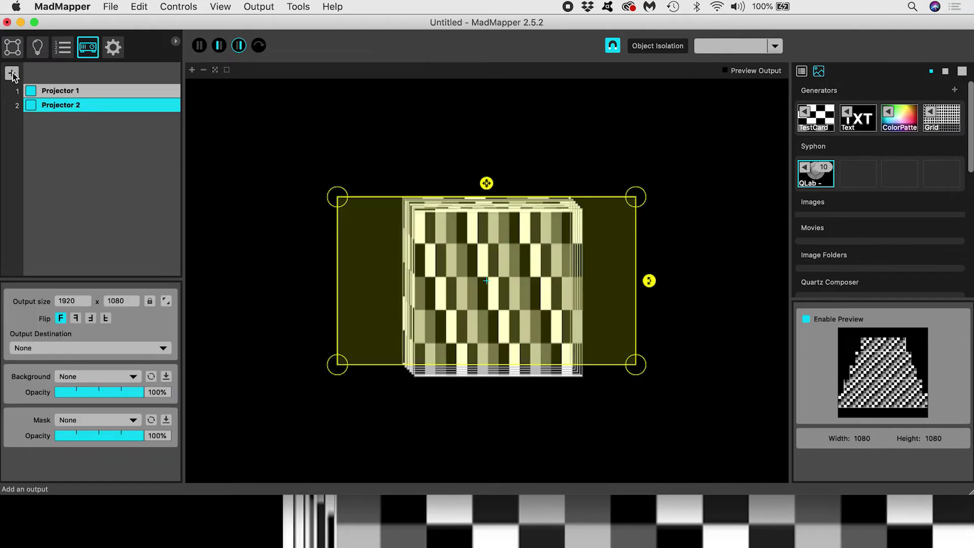
Assign Projector 1 to the first BenQ PJ display and Projector 2 to the second, and switch the output to Full Screen Mode.
click(53, 91)
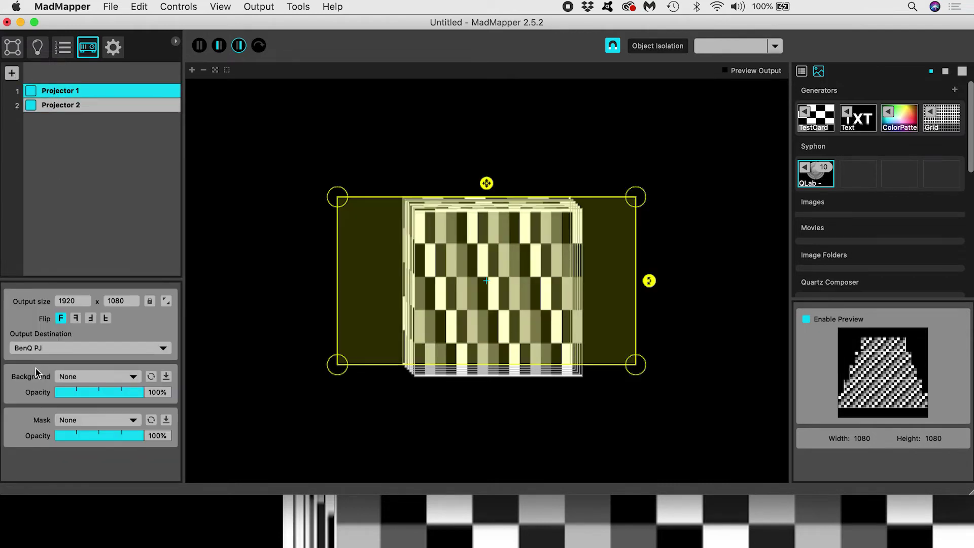
click(38, 349)
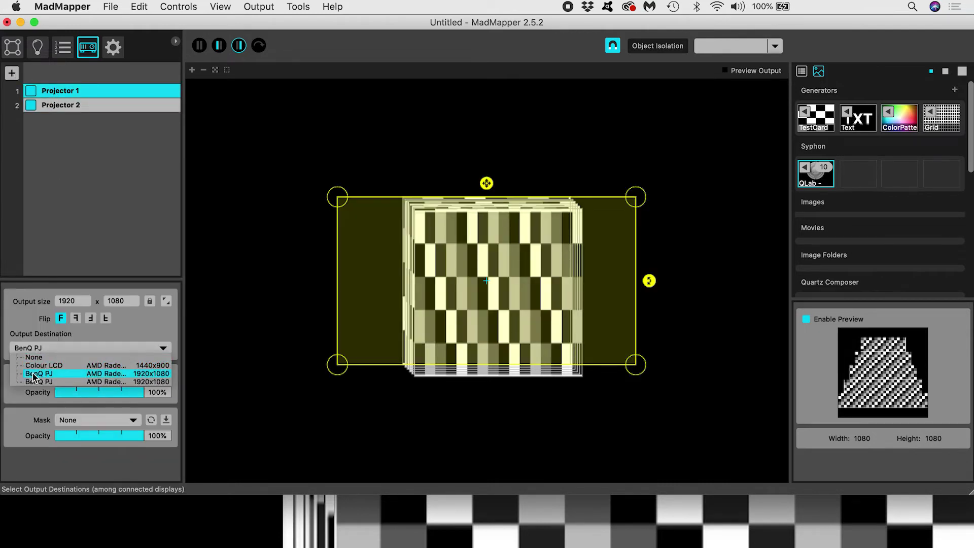
click(40, 374)
click(63, 105)
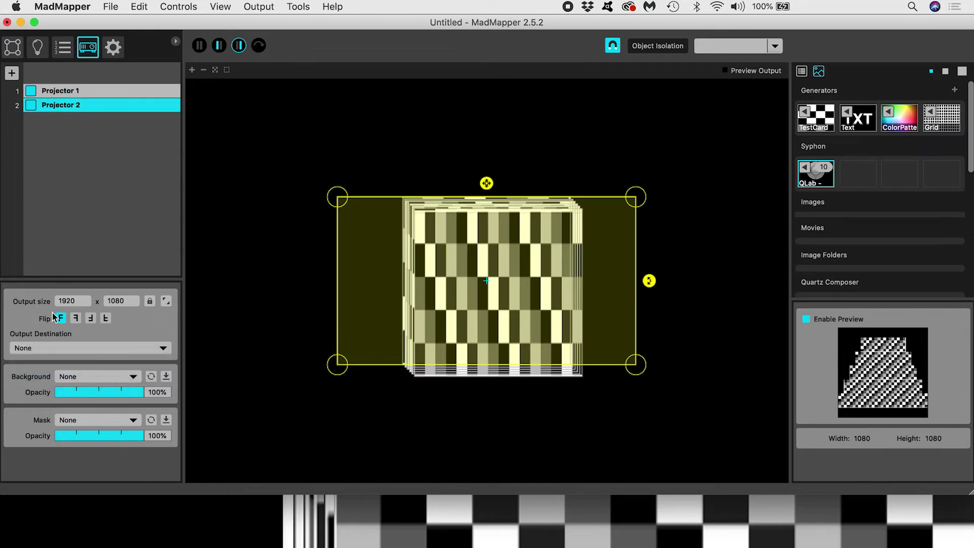
click(34, 349)
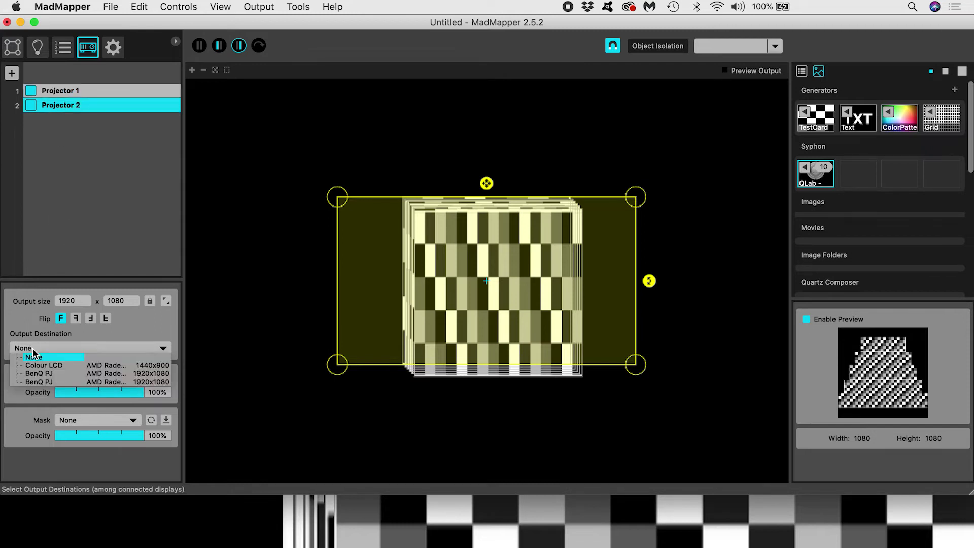
click(41, 381)
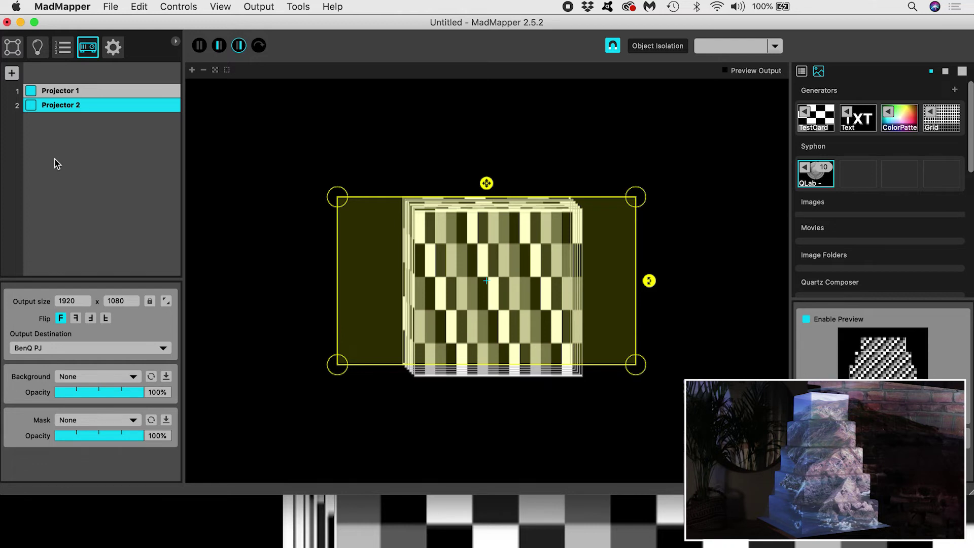
click(258, 6)
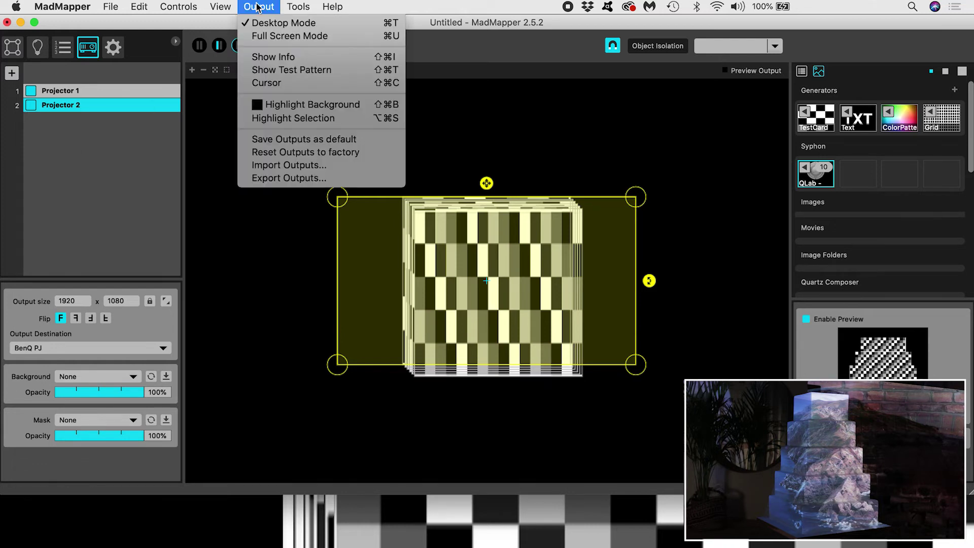
click(269, 37)
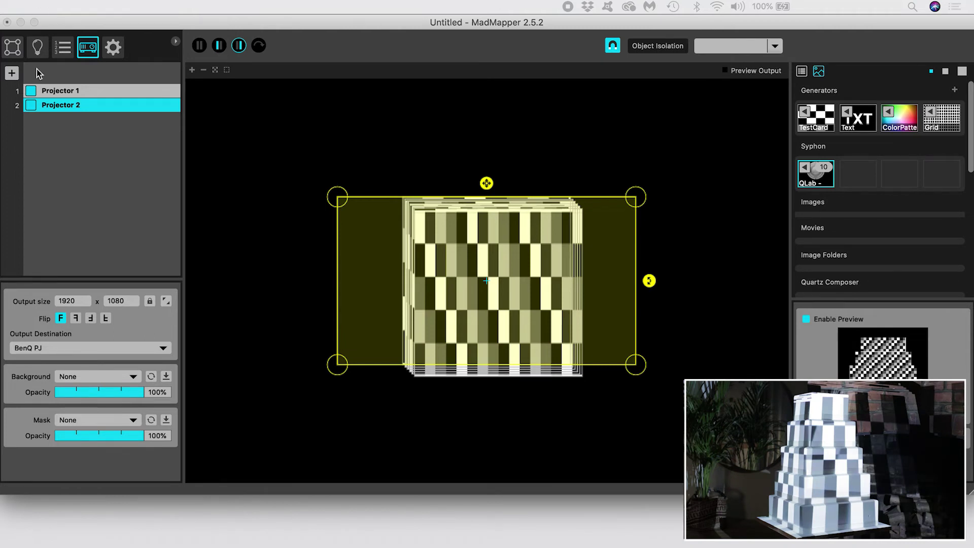
Toggle the two projector outputs off and on to identify which side of the set each one covers.
click(35, 92)
click(32, 105)
click(34, 92)
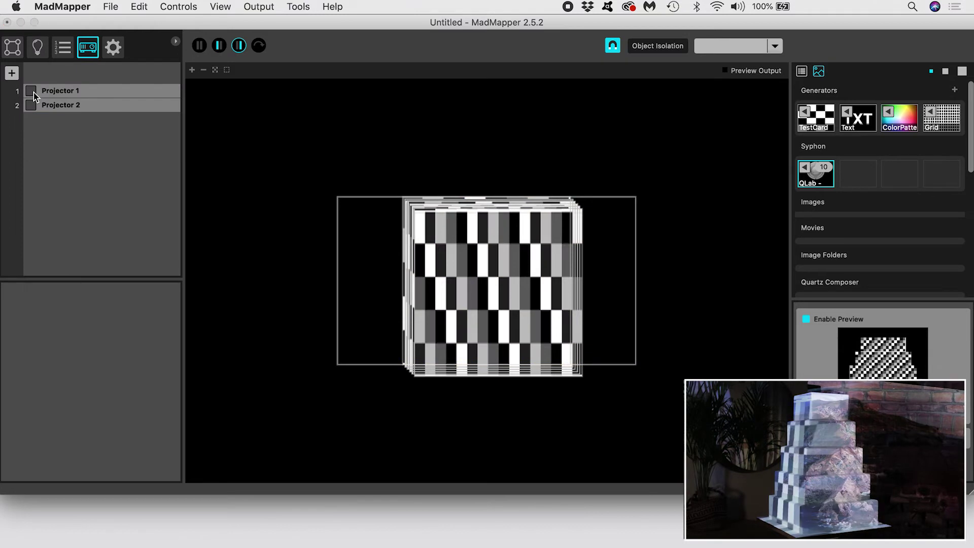
click(34, 93)
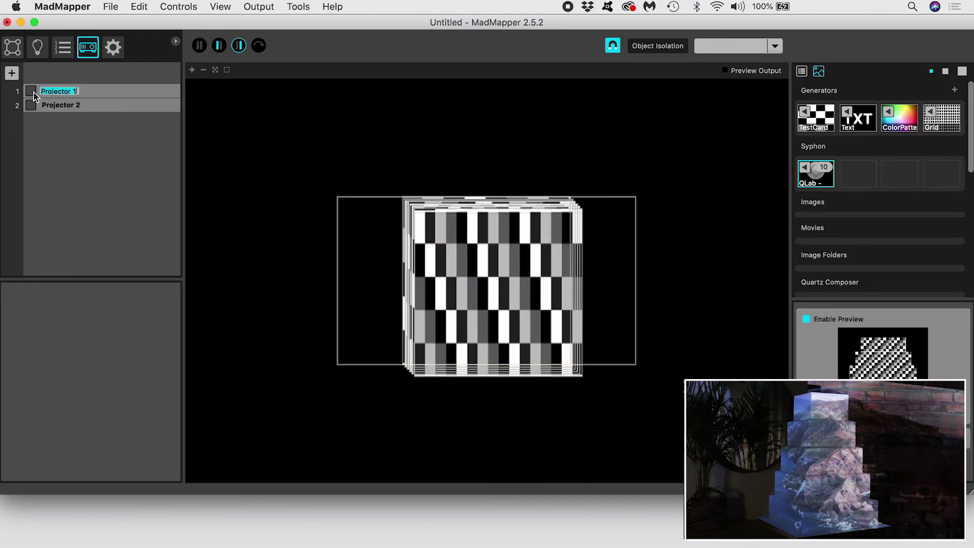
Turn both projector outputs on, renaming Projector 1 as Left and Projector 2 as Right.
click(34, 93)
double_click(57, 92)
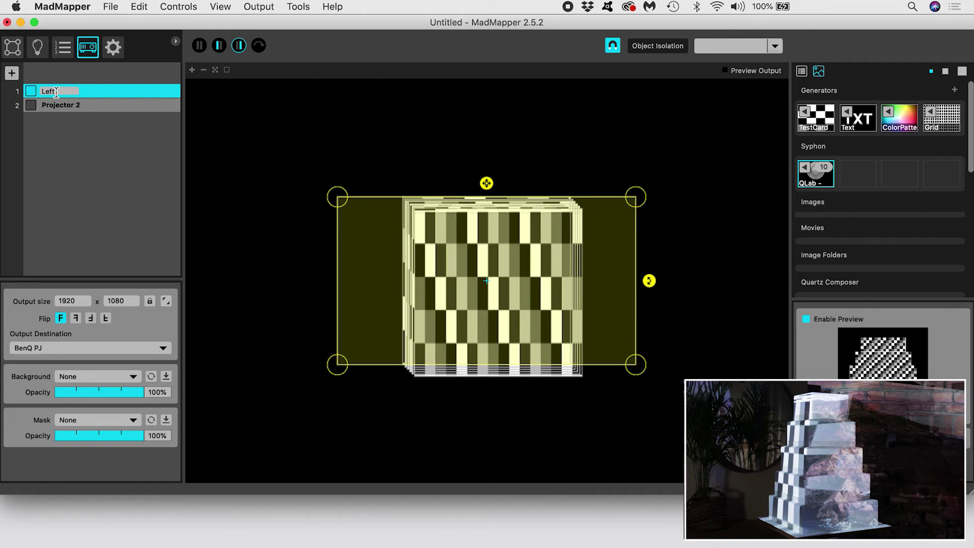
click(36, 107)
double_click(47, 106)
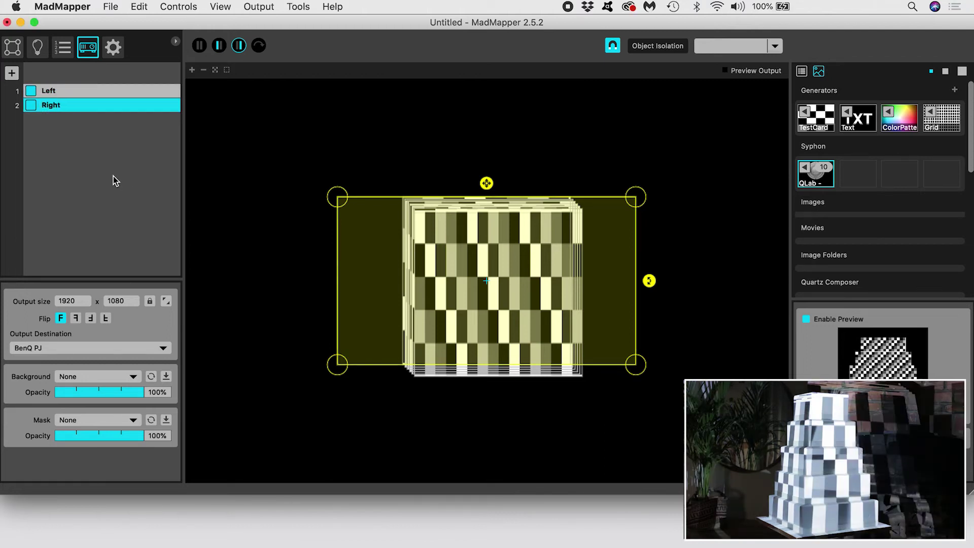
Move the Right projector's output area directly beside the right edge of the Left projector's area.
drag(383, 254, 682, 254)
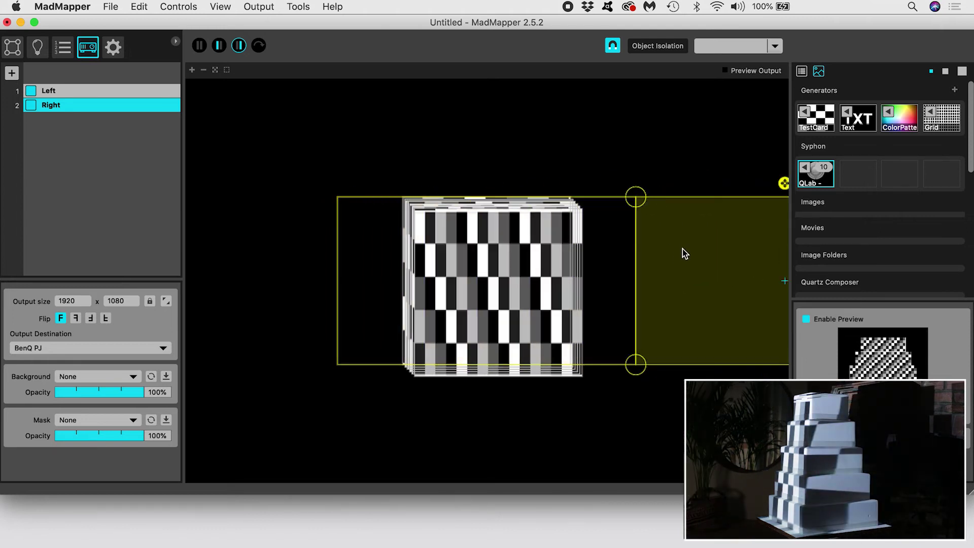
scroll(682, 248, right, 10)
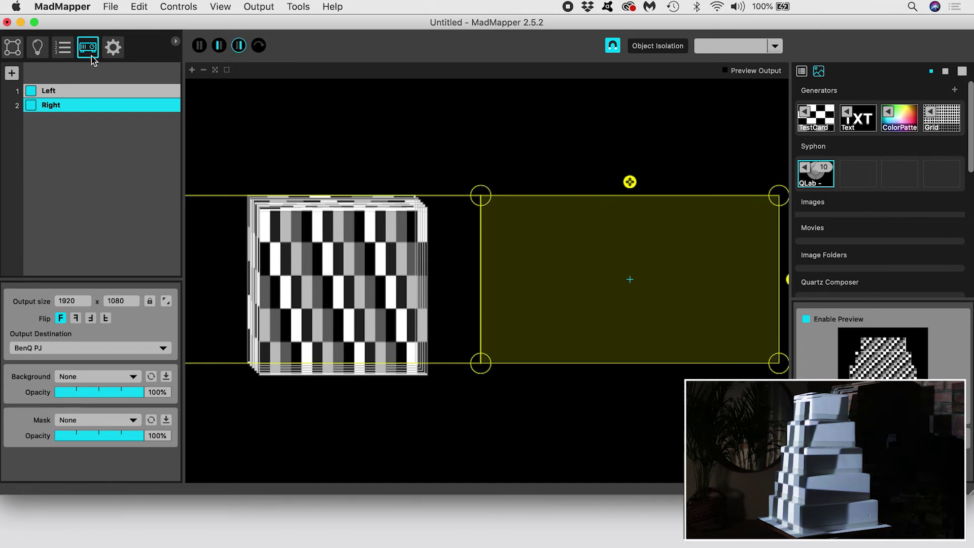
Return to the surfaces with the output preview maximized, hide all ten quads, and turn only Left 1 back on.
click(12, 47)
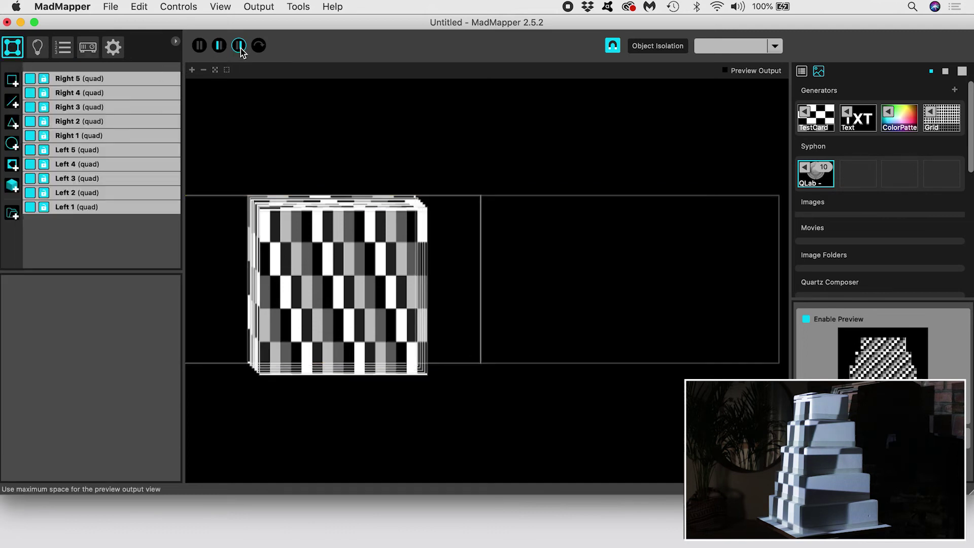
click(200, 46)
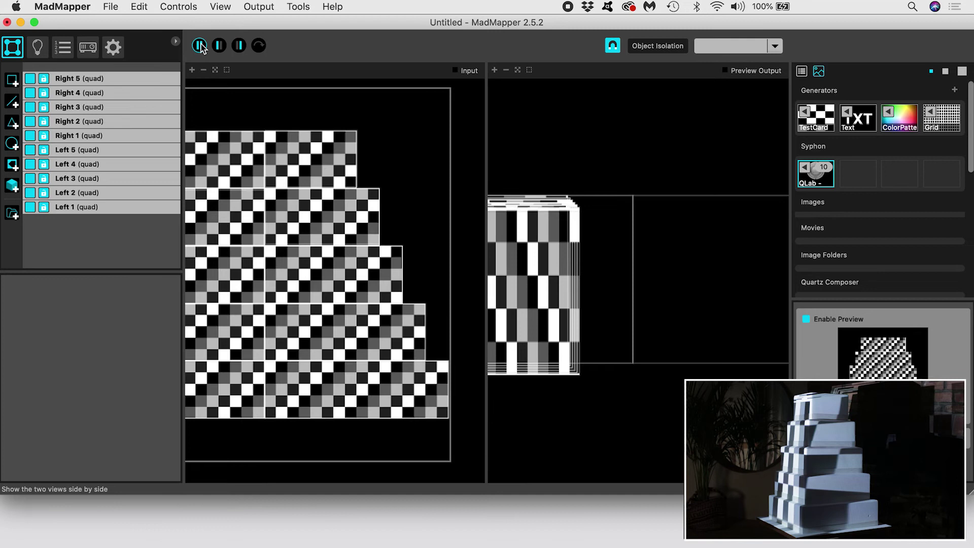
click(238, 46)
click(71, 208)
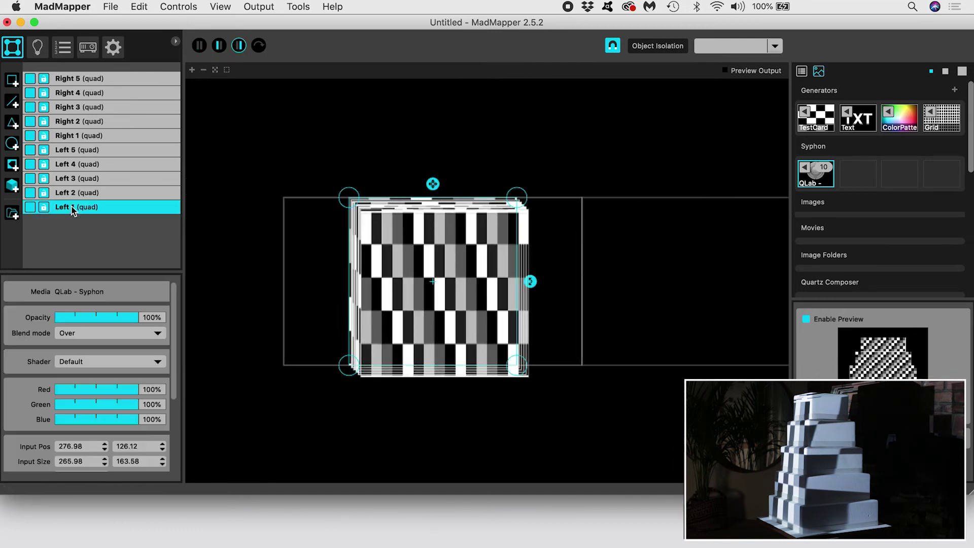
shift+click(67, 80)
click(31, 208)
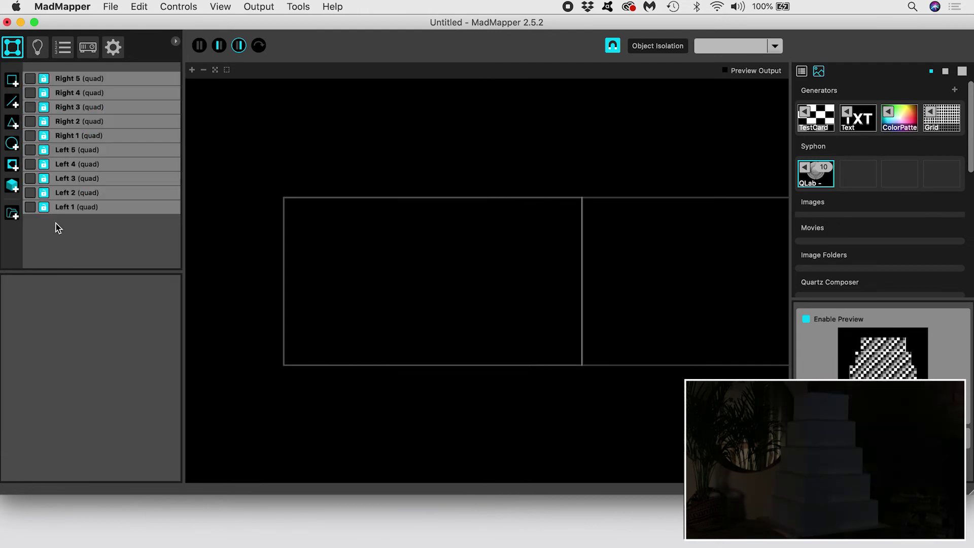
click(65, 212)
click(31, 209)
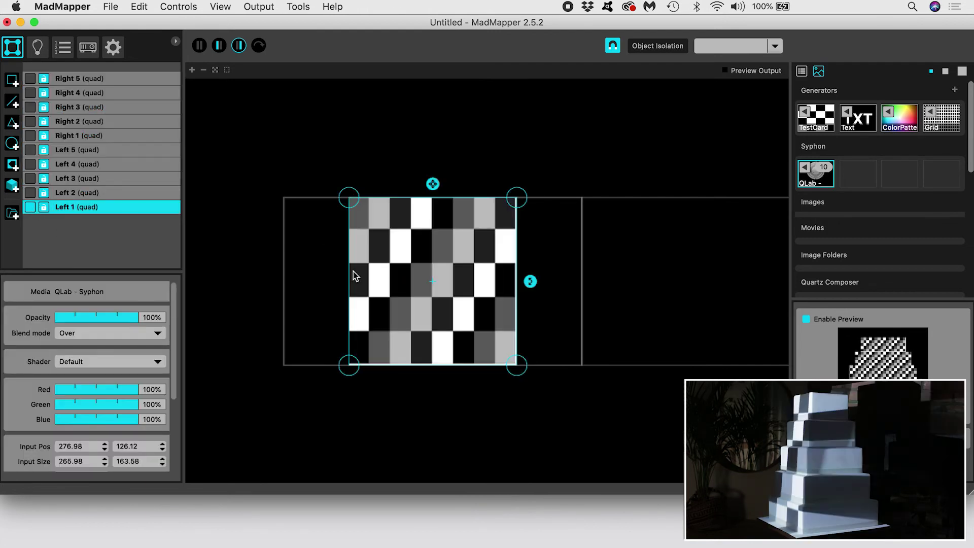
Warp the Left 1 quad's four corners to fit the left face of the top tier.
drag(516, 198, 479, 206)
drag(349, 198, 375, 203)
drag(479, 206, 415, 202)
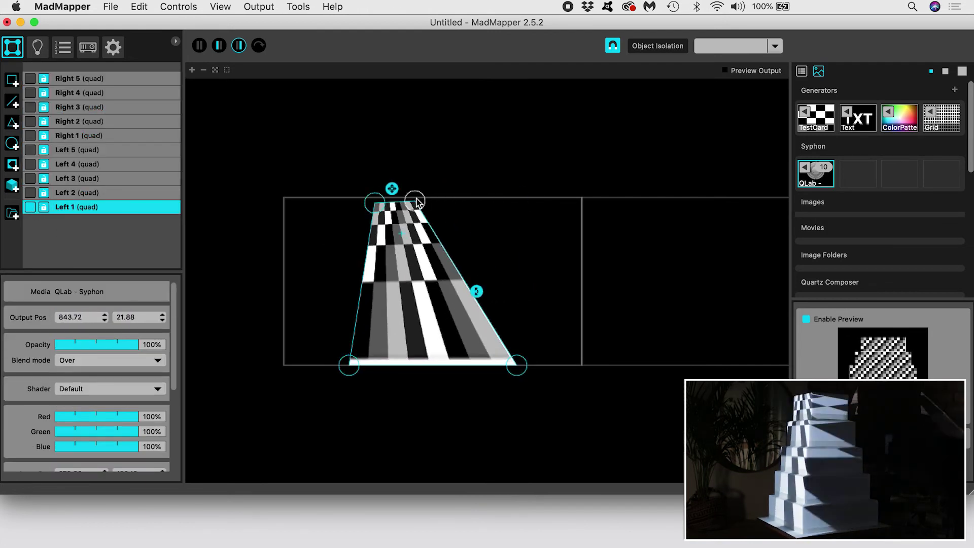
drag(516, 365, 416, 235)
drag(349, 366, 379, 238)
drag(416, 236, 417, 238)
Show the other nine quads, scale them down together to a small block, and hide Right 5 through Left 3 again.
drag(30, 193, 31, 79)
click(455, 196)
click(71, 78)
shift+click(63, 193)
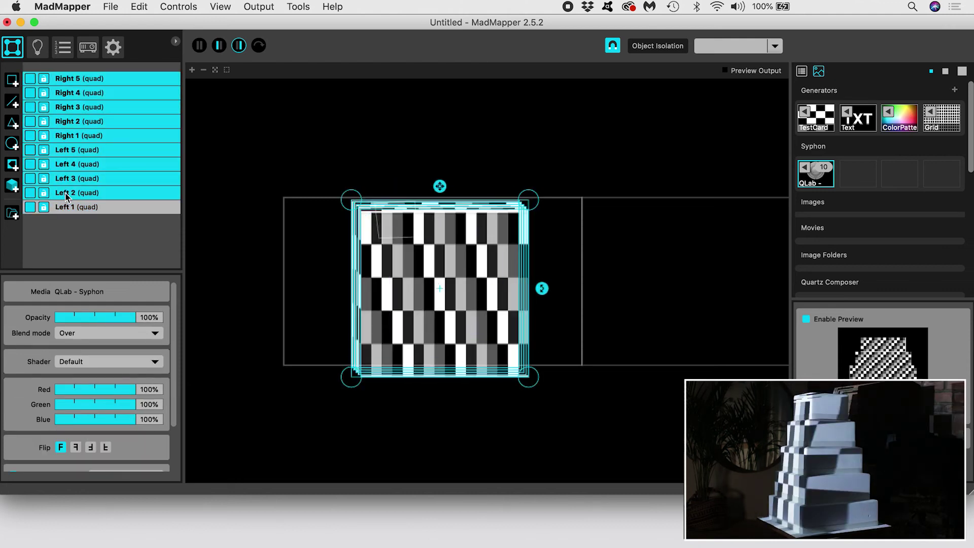
drag(440, 187, 443, 272)
drag(31, 79, 30, 178)
Turn off snapping and fit the Left 2 quad's corners to the left face of the second tier, directly below Left 1.
click(77, 193)
click(613, 45)
drag(440, 285, 375, 240)
drag(379, 273, 428, 272)
Show the Left 3 quad and fit its corners to the left face of the third tier.
click(30, 179)
drag(386, 273, 373, 272)
drag(385, 309, 377, 298)
drag(421, 309, 428, 298)
Show the Left 4 and Left 5 quads and fit their corners to the left faces of the two lowest tiers.
click(31, 164)
drag(441, 256, 407, 325)
drag(421, 306, 435, 301)
drag(421, 342, 434, 324)
drag(384, 306, 373, 299)
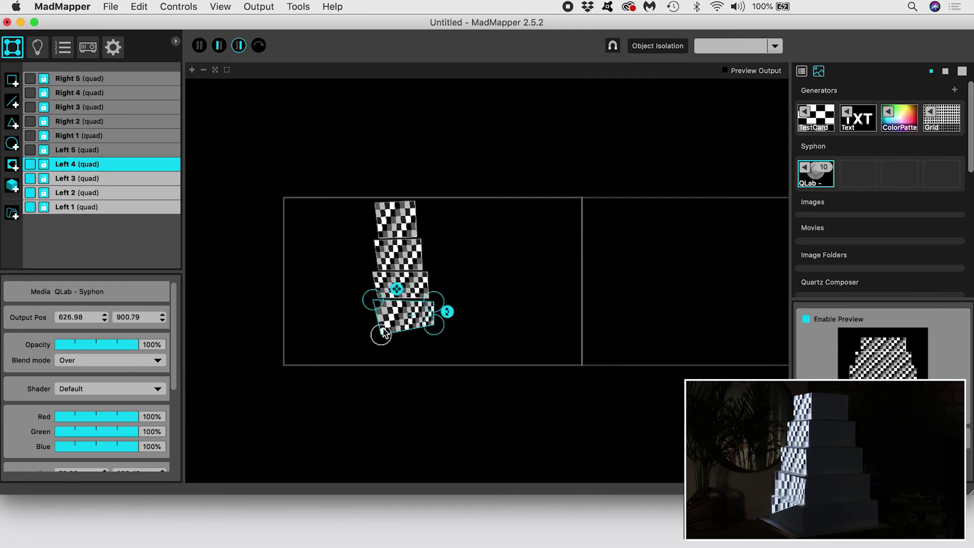
drag(385, 342, 377, 324)
click(30, 150)
drag(435, 257, 405, 336)
Show the Right 1 quad, move it into the Right projector's area, and fit its corners to the top tier's right face.
click(753, 216)
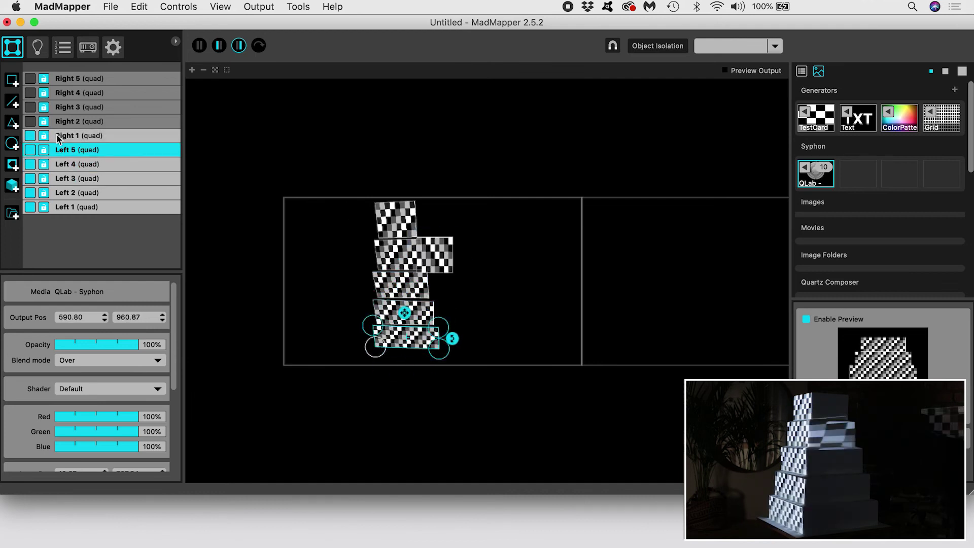
drag(710, 268, 540, 278)
drag(580, 230, 547, 243)
drag(526, 224, 580, 219)
drag(567, 258, 544, 248)
click(544, 221)
Show Right 2 through Right 5, move them together beneath Right 1, and hide Right 3, Right 4 and Right 5 again.
click(31, 121)
click(30, 80)
click(72, 94)
shift+click(72, 122)
drag(266, 266, 563, 269)
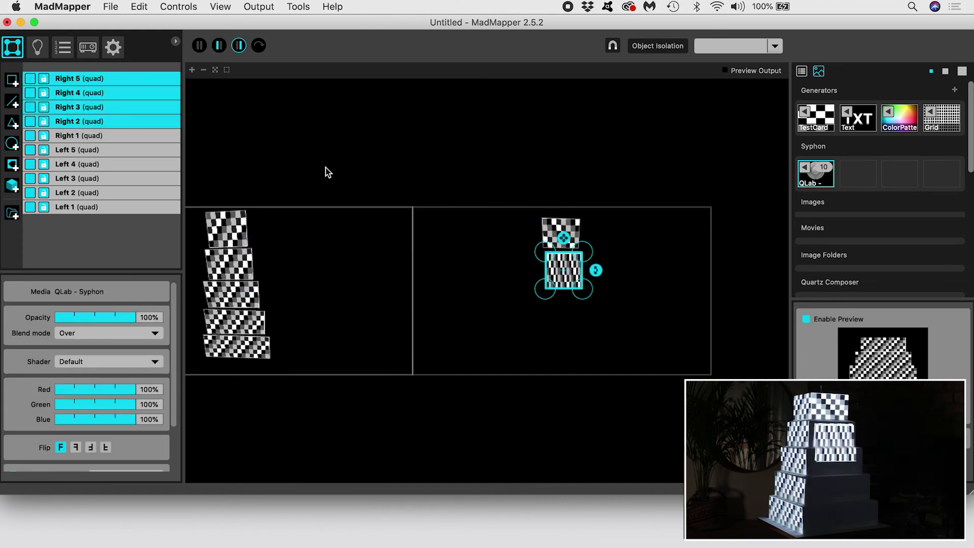
drag(30, 79, 30, 107)
Fit the Right 2 quad's corners to the right face of the second tier.
click(72, 121)
drag(546, 254, 583, 249)
drag(545, 288, 541, 275)
drag(581, 288, 561, 302)
Show the Right 3 quad and fit its corners to the right face of the third tier.
click(31, 107)
click(72, 107)
drag(545, 282, 538, 278)
drag(545, 318, 538, 300)
drag(580, 282, 588, 277)
Show the Right 4 quad and fit its corners to the right face of the fourth tier.
click(30, 93)
click(63, 95)
mouse_move(579, 319)
mouse_down()
mouse_move(588, 300)
mouse_move(564, 326)
mouse_up()
drag(547, 306, 535, 302)
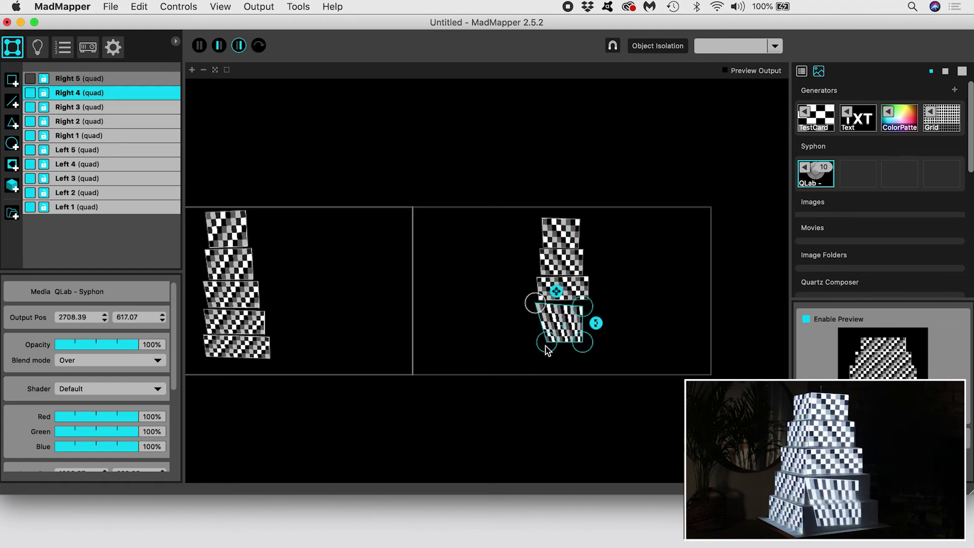
drag(547, 342, 536, 325)
drag(591, 305, 593, 301)
drag(583, 342, 593, 322)
click(263, 316)
Show the Right 5 quad and fit its corners to the right face of the bottom tier.
click(30, 78)
click(72, 79)
drag(563, 271, 533, 327)
drag(544, 361, 536, 348)
drag(581, 326, 598, 325)
drag(581, 360, 597, 344)
click(534, 328)
Select Right 1 and Right 2 in turn to check how their corners line up on the top two tiers.
click(553, 239)
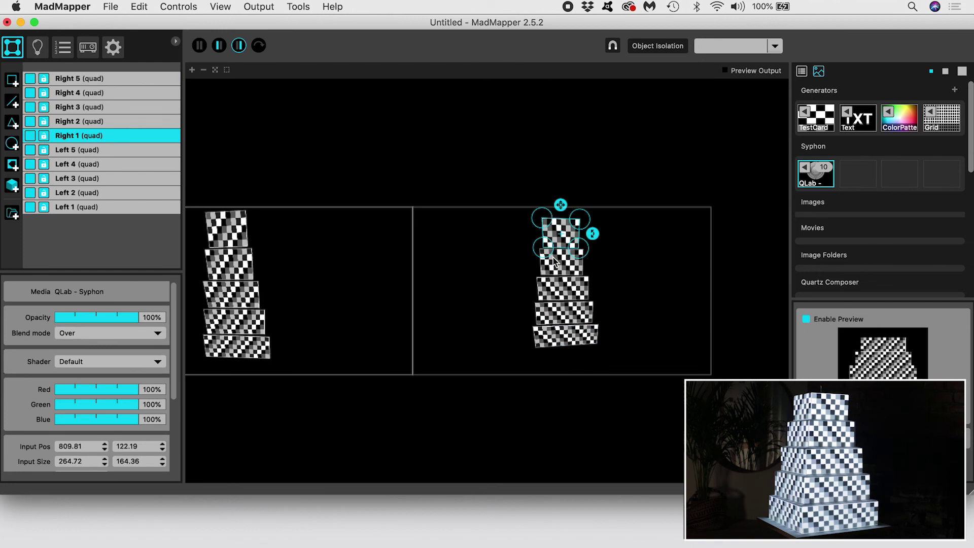
click(549, 268)
click(541, 275)
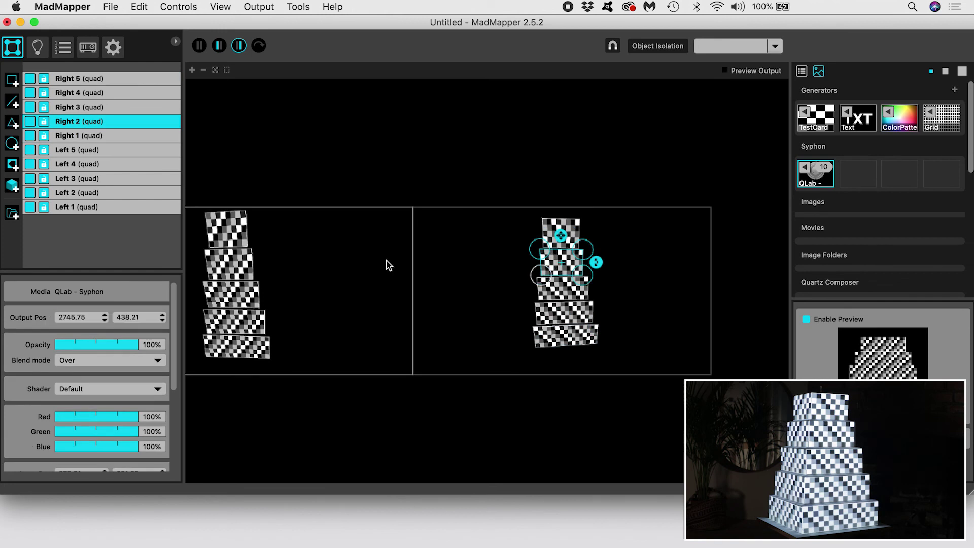
Switch to QLab, stop the running guide cue, and start the Mirrorball Mosaic.mov cue.
key(super+Tab)
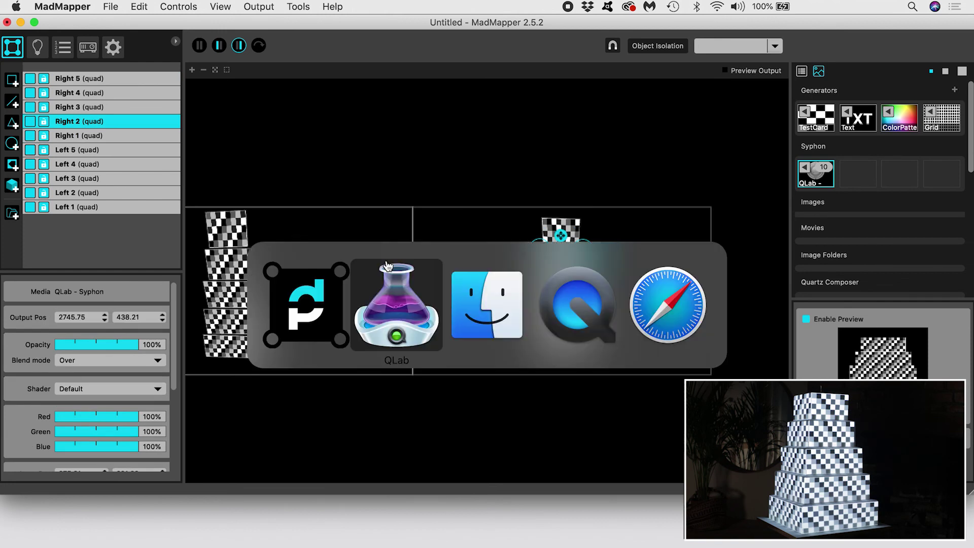
key(Escape)
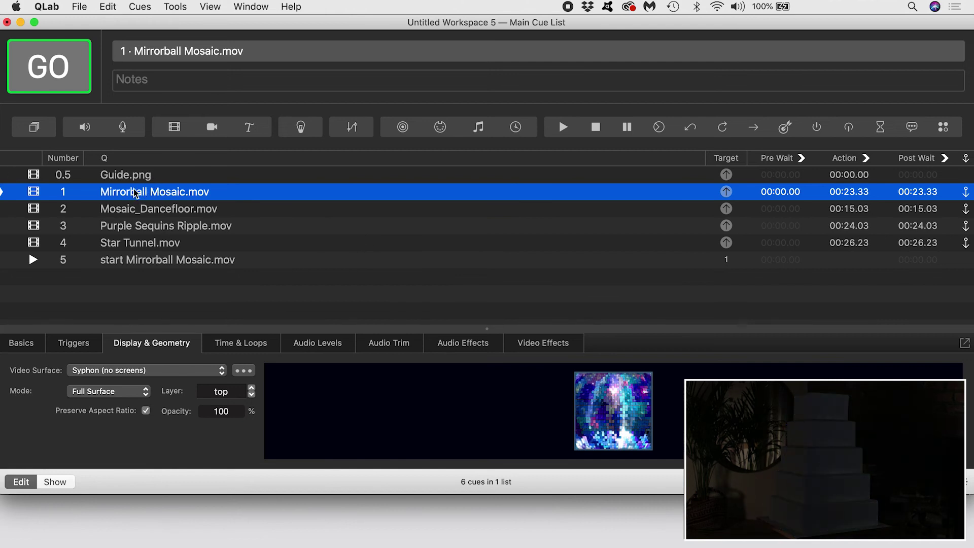
key(space)
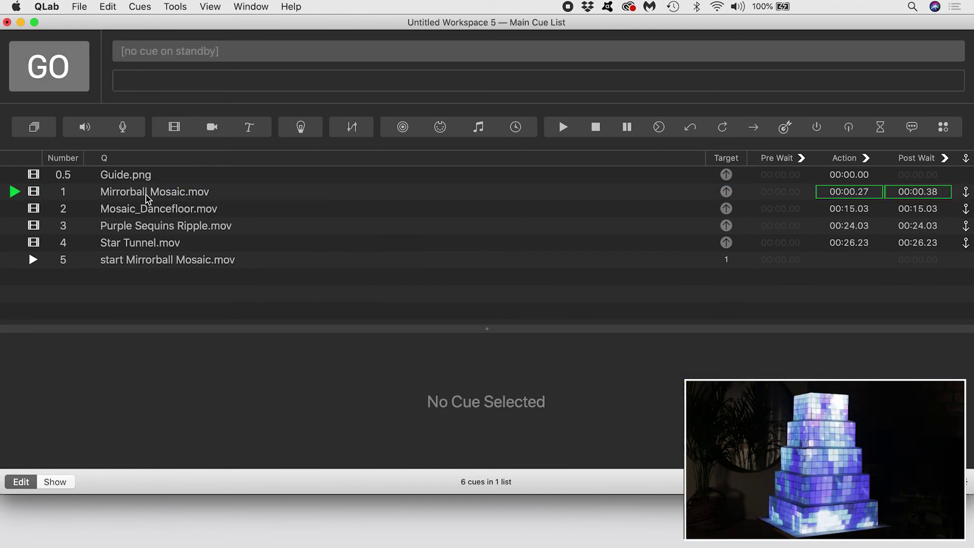